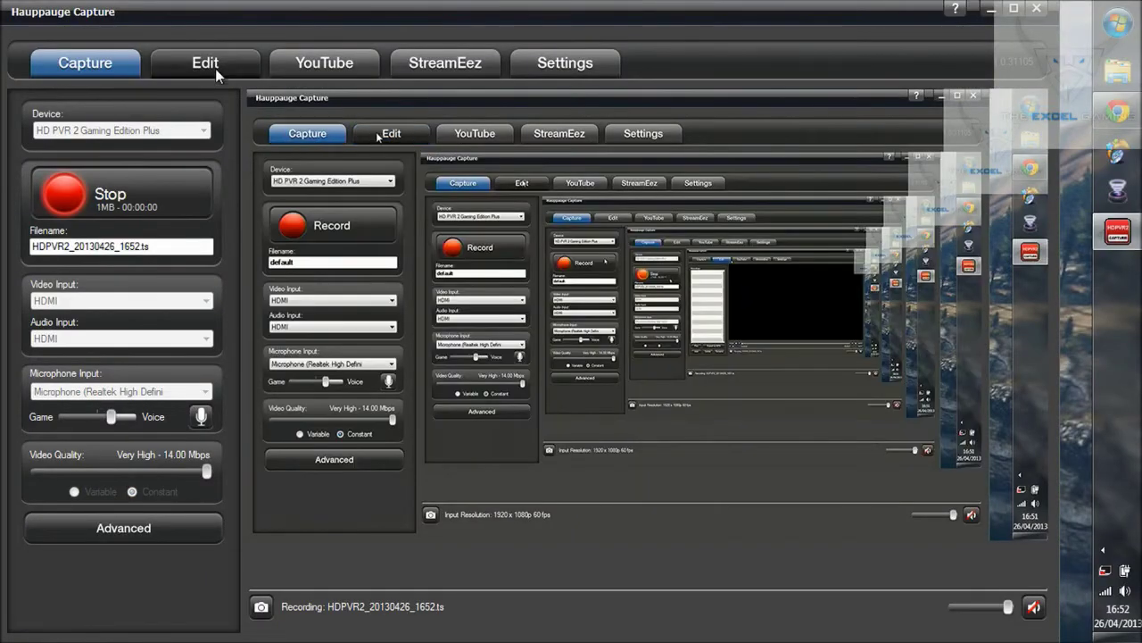
Step: Switch to the Edit tab to list the saved recordings
left_click(217, 65)
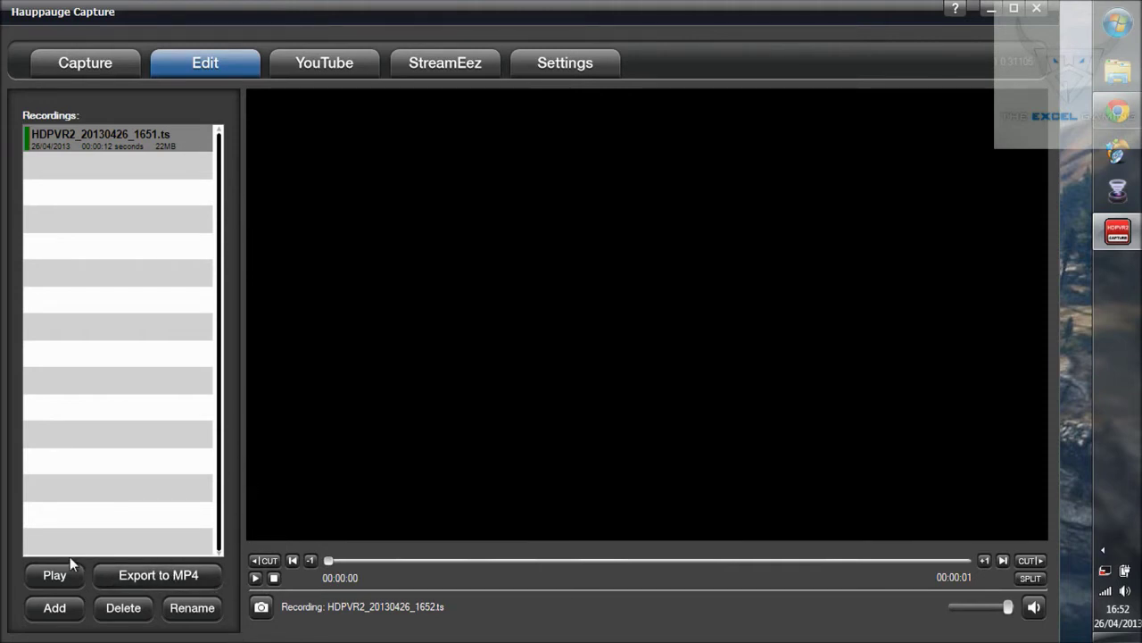
Step: Start an MP4 export of the recorded clip
left_click(196, 580)
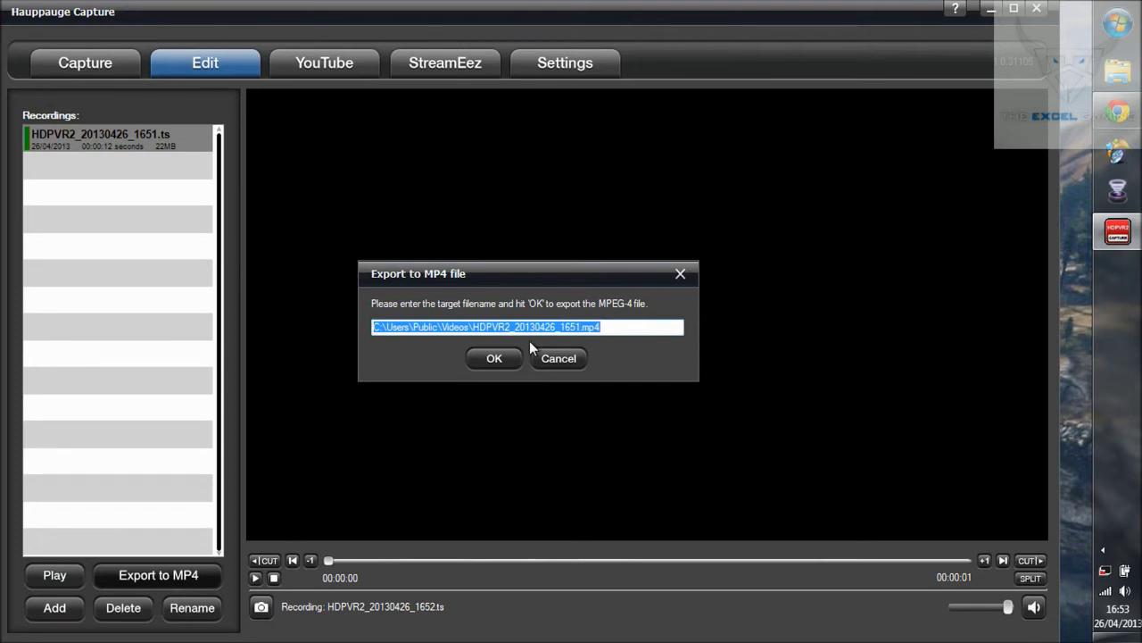
Step: Export the HDPVR2_20130426_1651 recording to MP4 as TEST and close the export window
type("TEST")
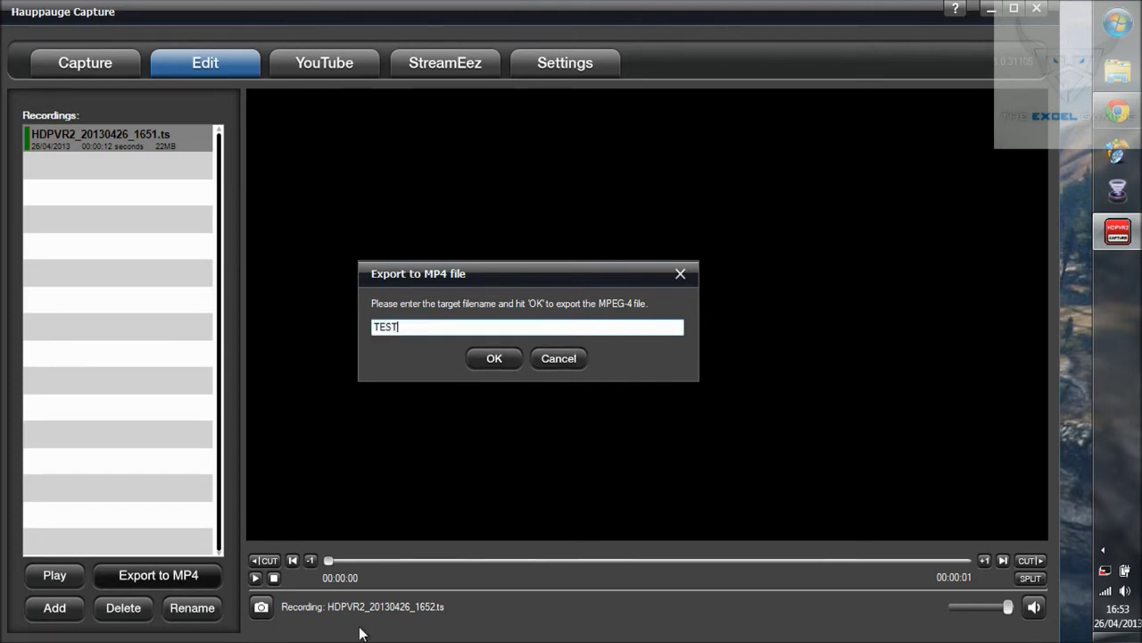
left_click(504, 358)
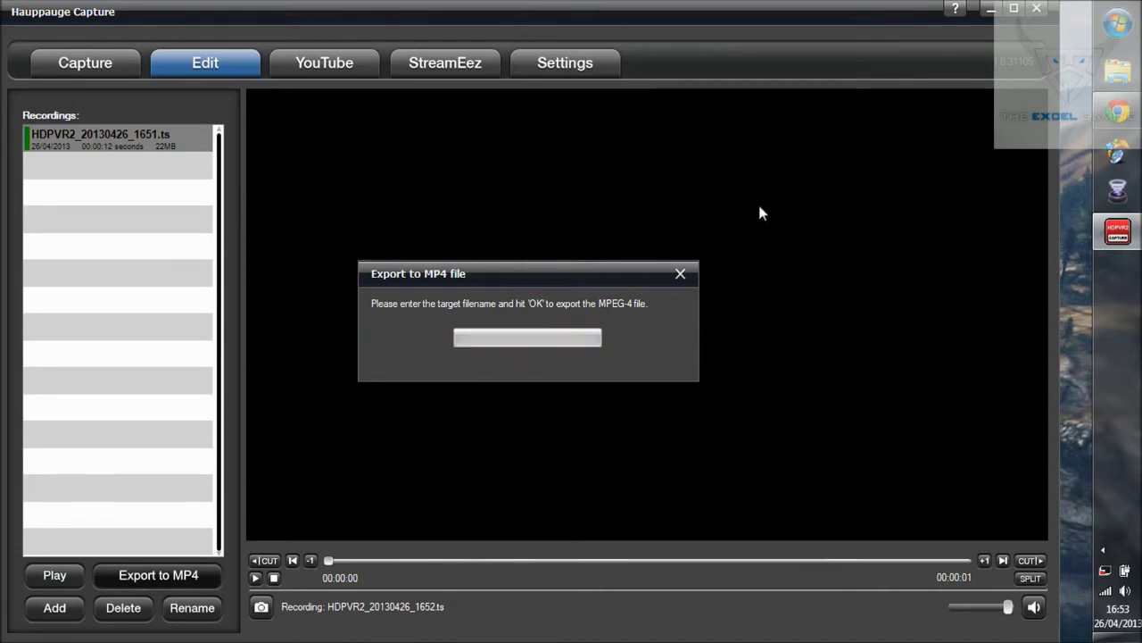
left_click(680, 275)
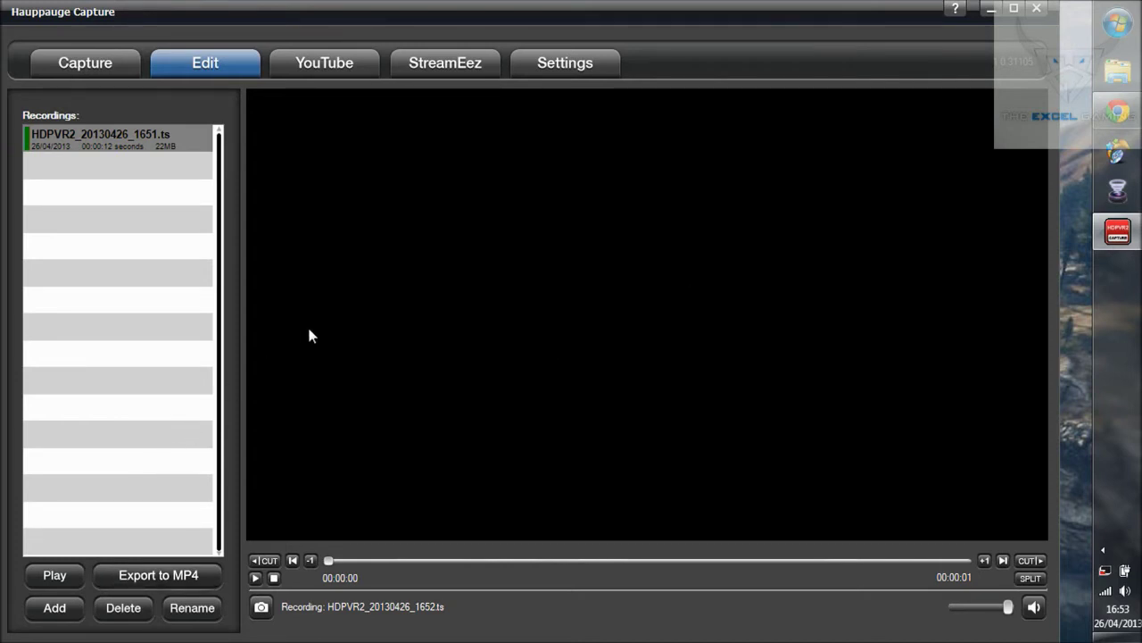
left_click(209, 615)
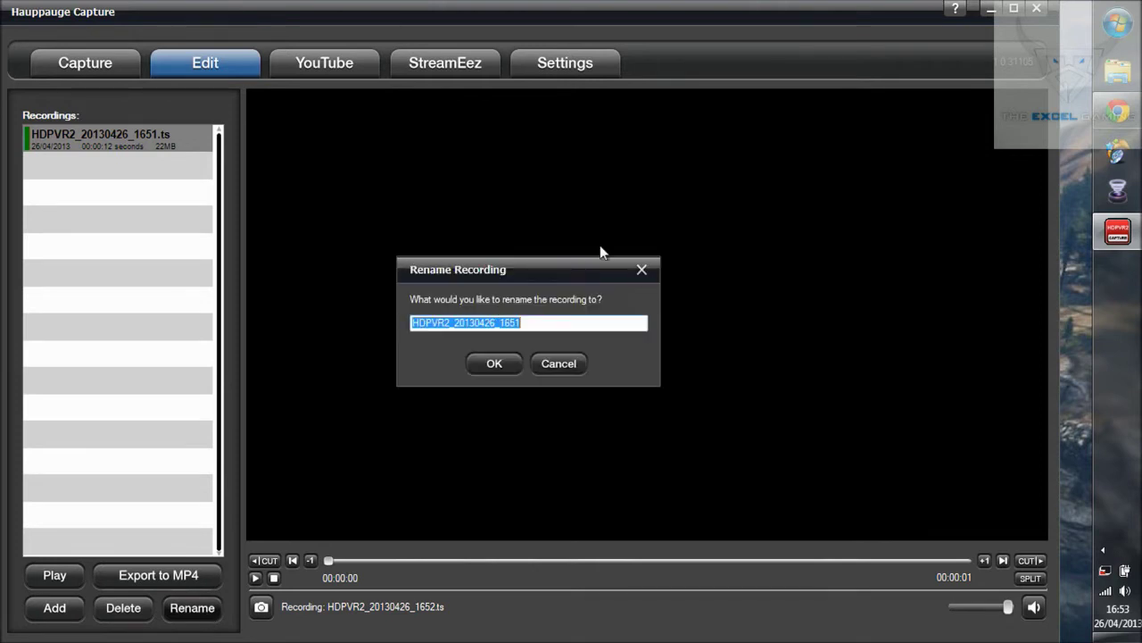
left_click(644, 270)
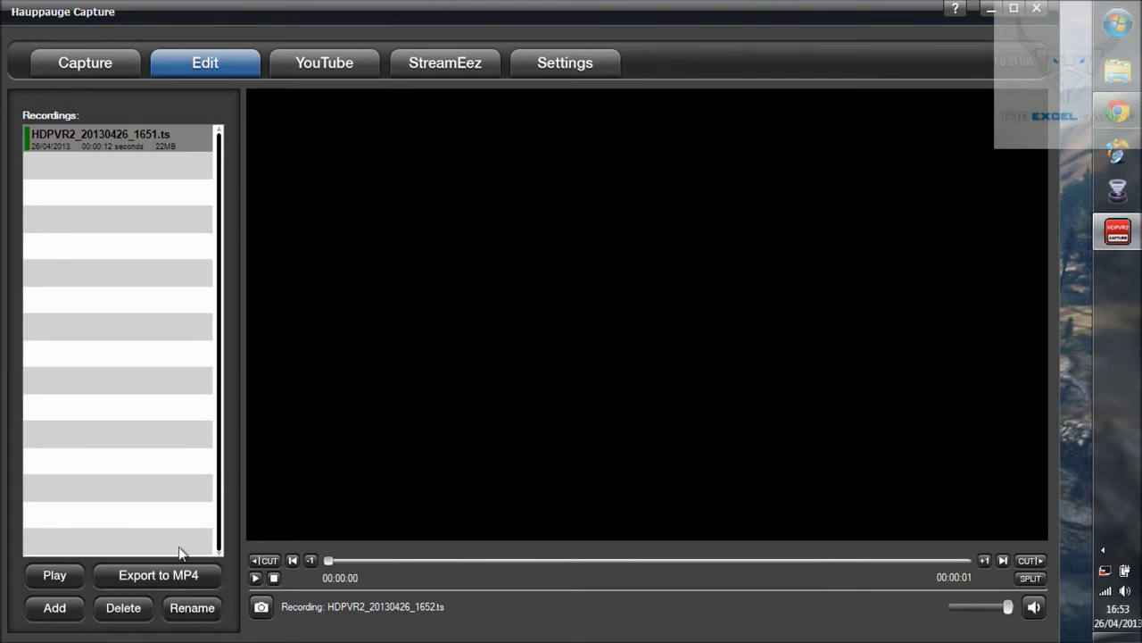
left_click(55, 610)
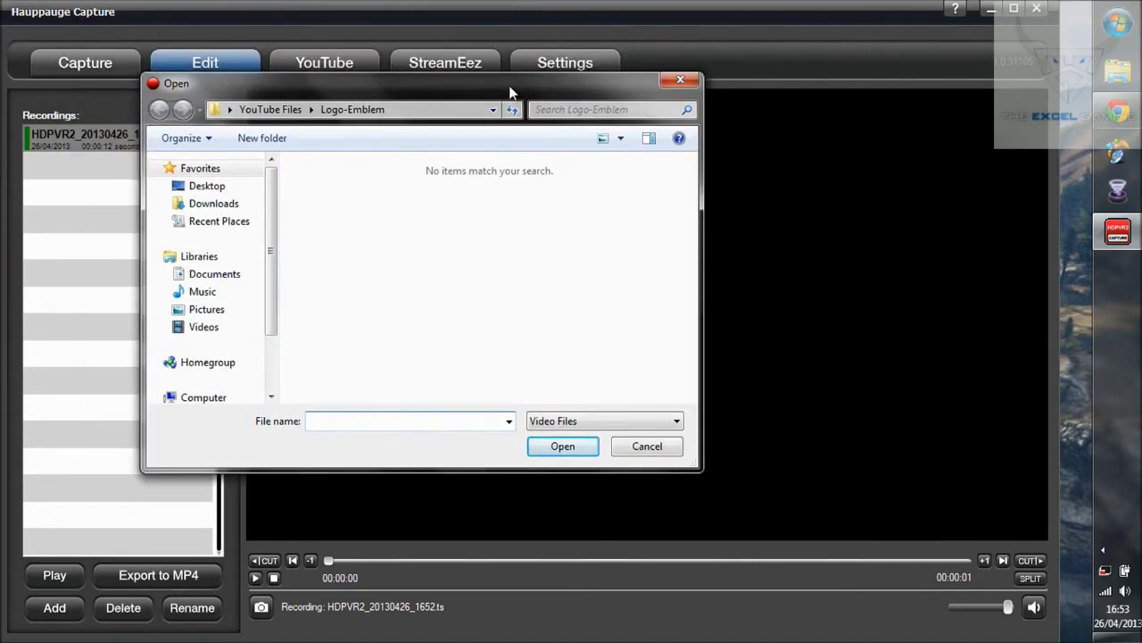
left_click(678, 81)
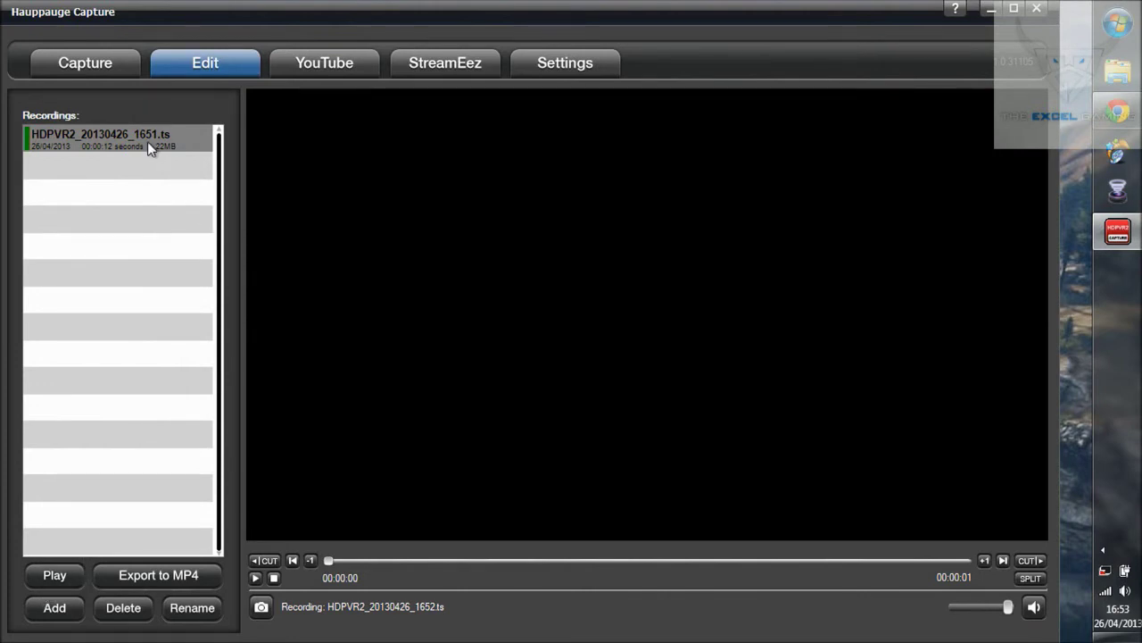
left_click(55, 575)
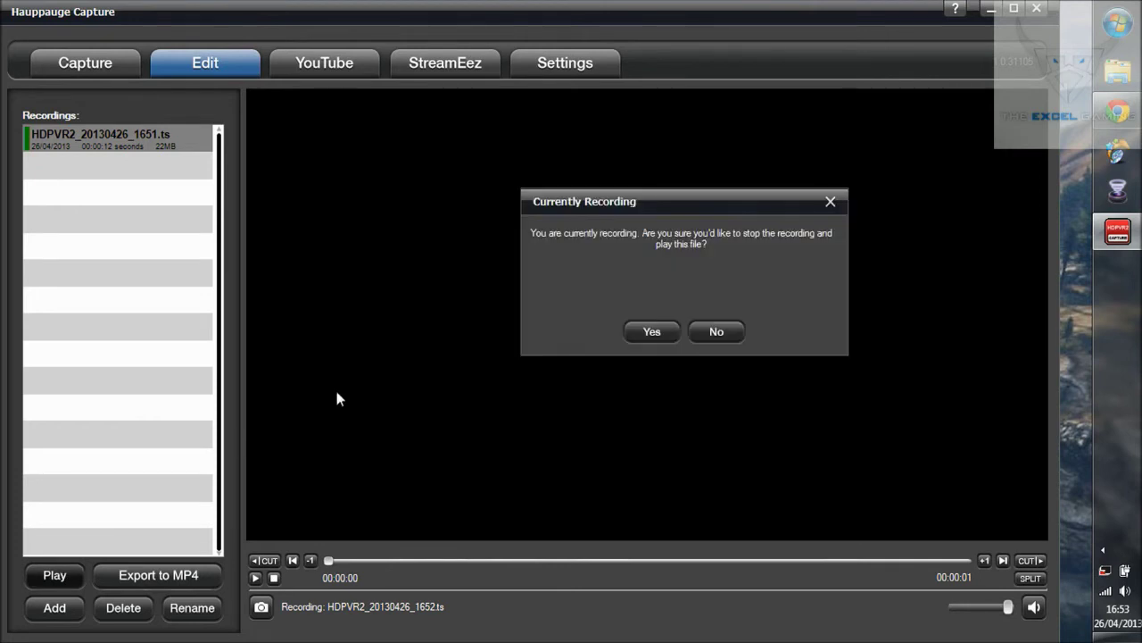
left_click(831, 204)
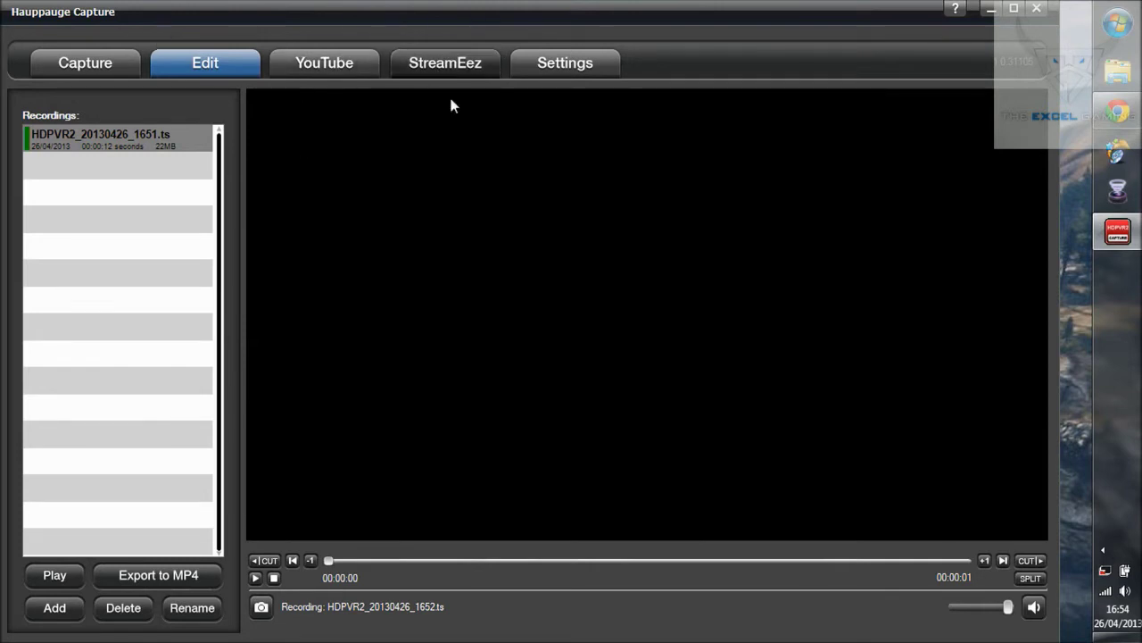
Step: In Settings, drag the logo preview to the top-right corner and enable the personal logo
left_click(596, 62)
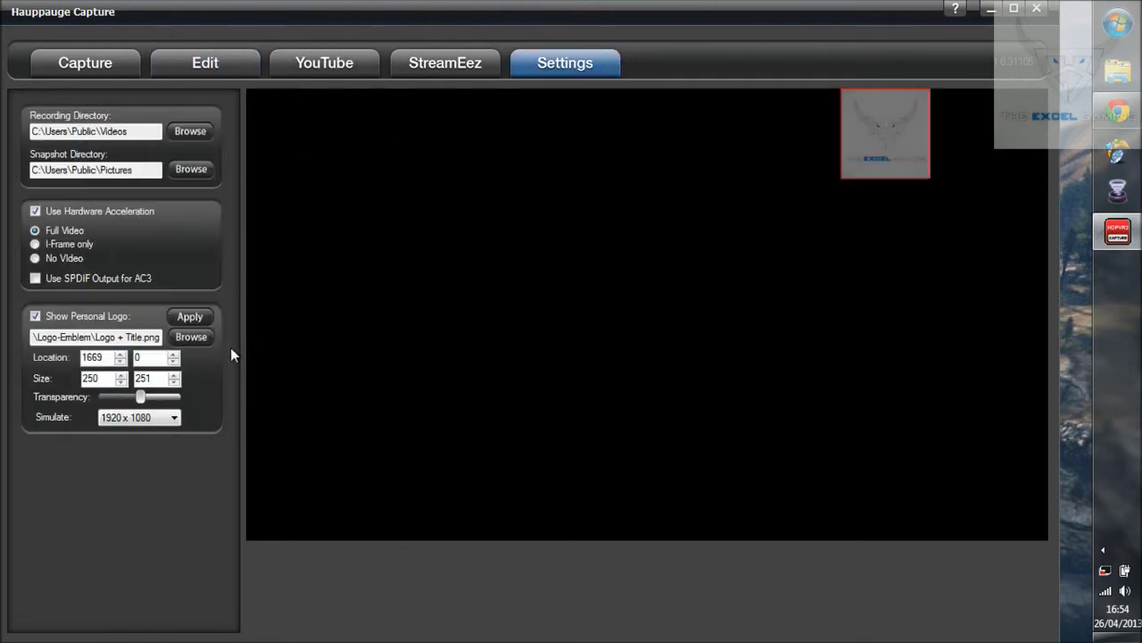
left_click_drag(907, 123, 1026, 121)
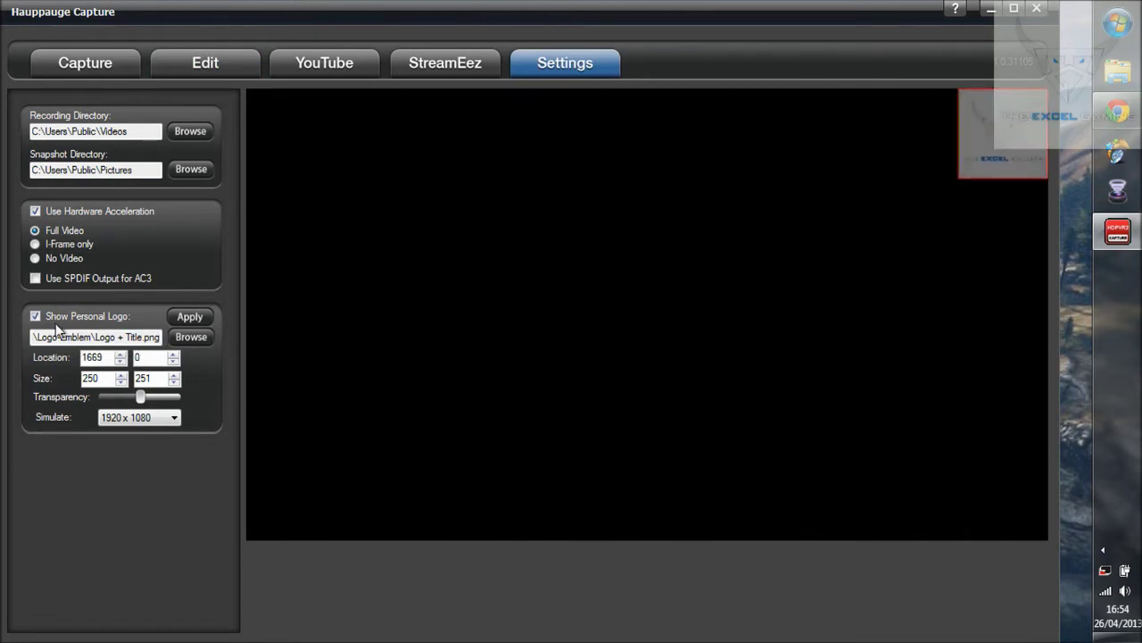
left_click(173, 321)
Step: Change the logo's second size value to 250
left_click(153, 375)
key("BackSpace")
type("0")
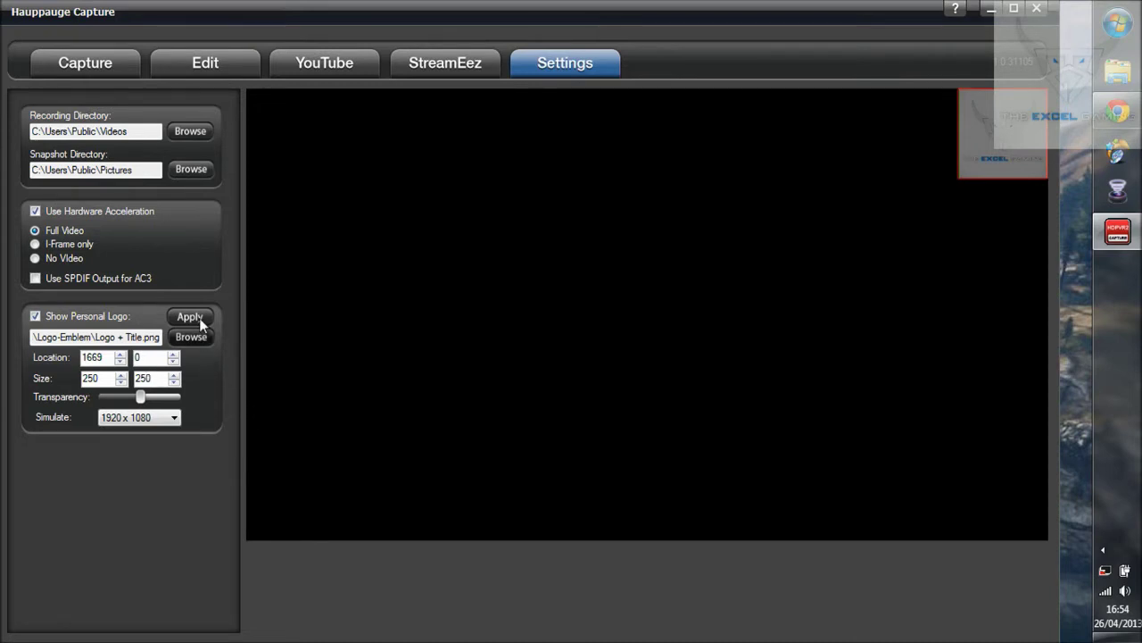
Step: Apply the logo settings, accepting the restart notice and the admin prompt
left_click(196, 318)
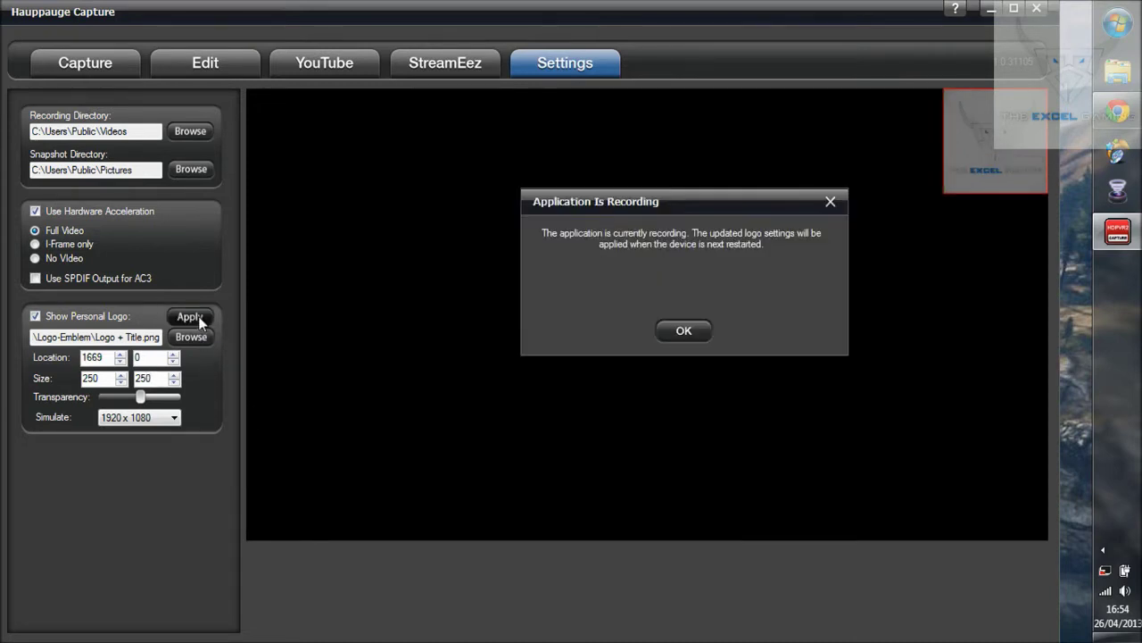
left_click(685, 335)
left_click(620, 344)
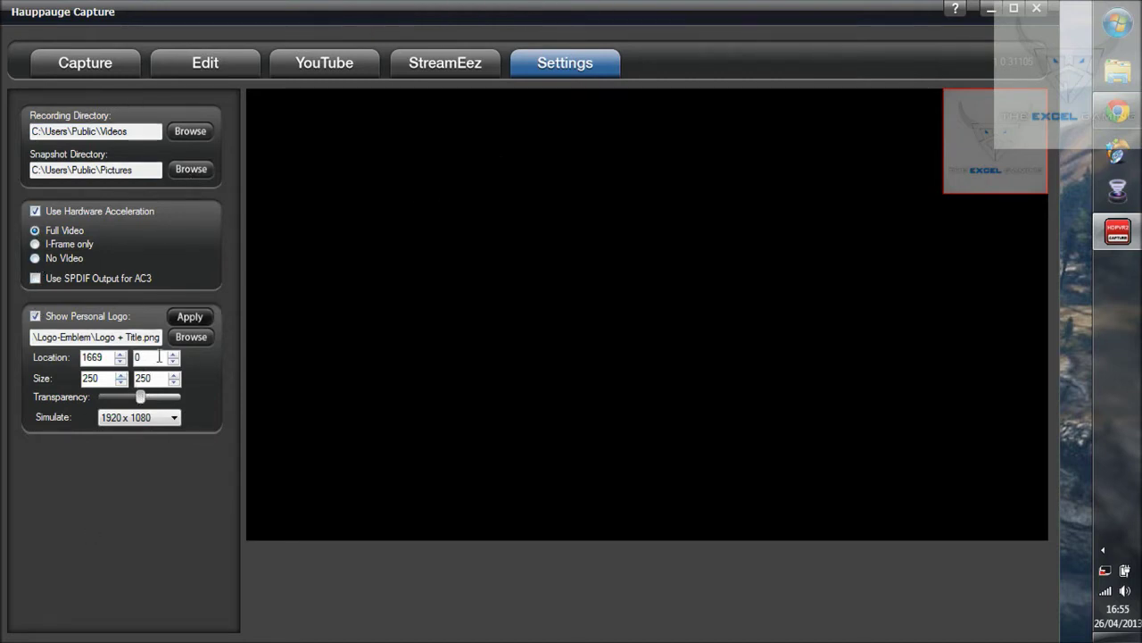
Step: Simulate the logo at 1280x720, return to 1920x1080, and nudge the transparency
left_click(134, 416)
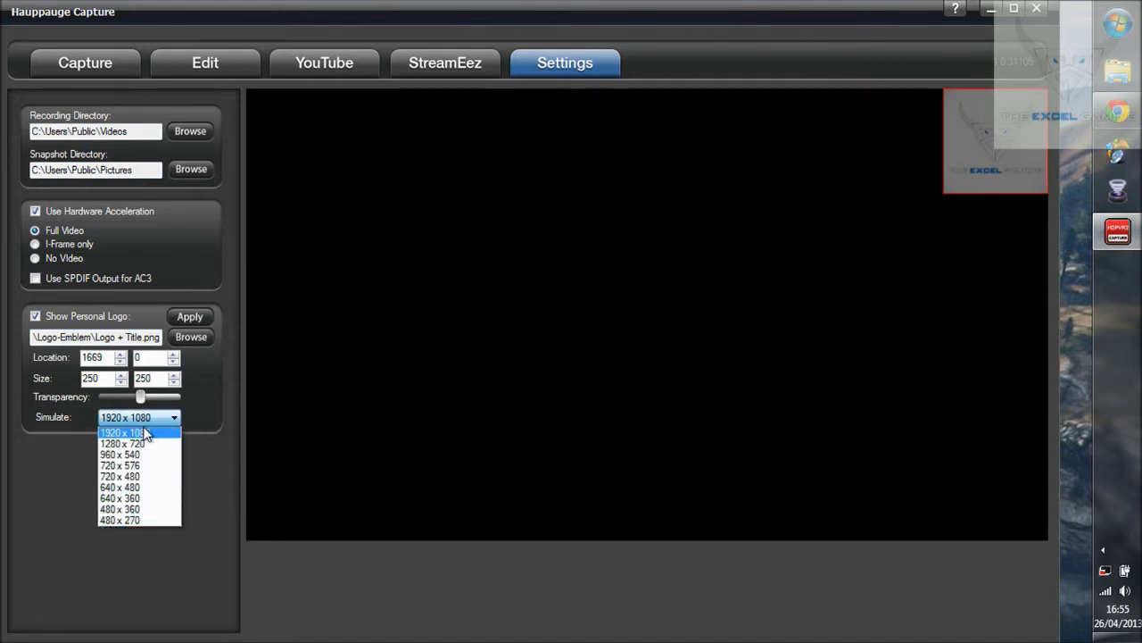
left_click(134, 444)
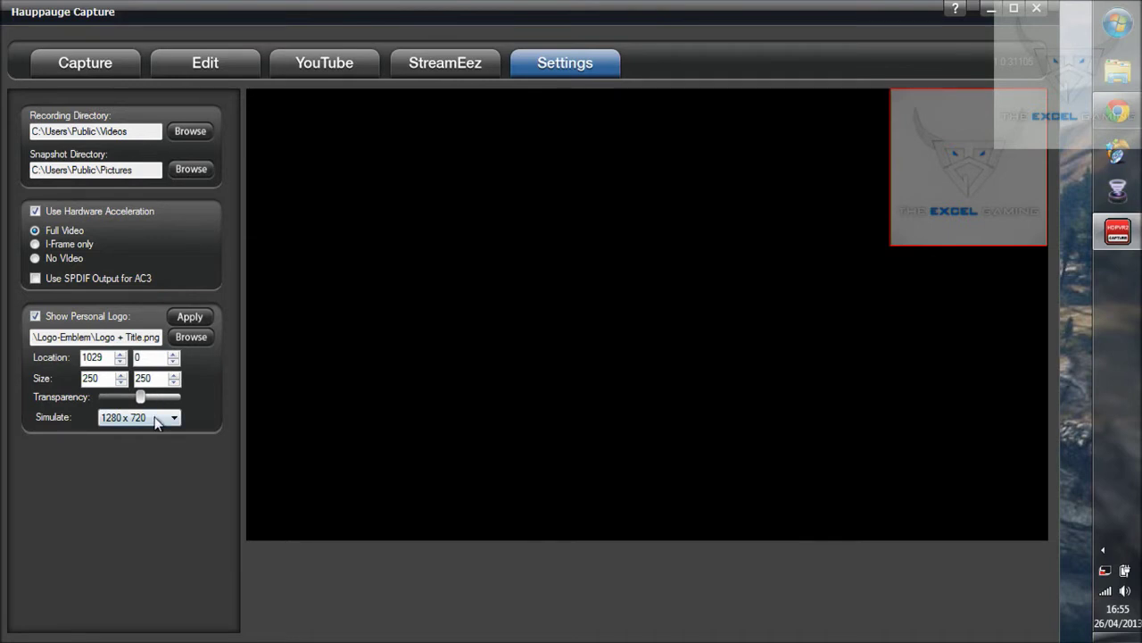
left_click(158, 418)
left_click(155, 432)
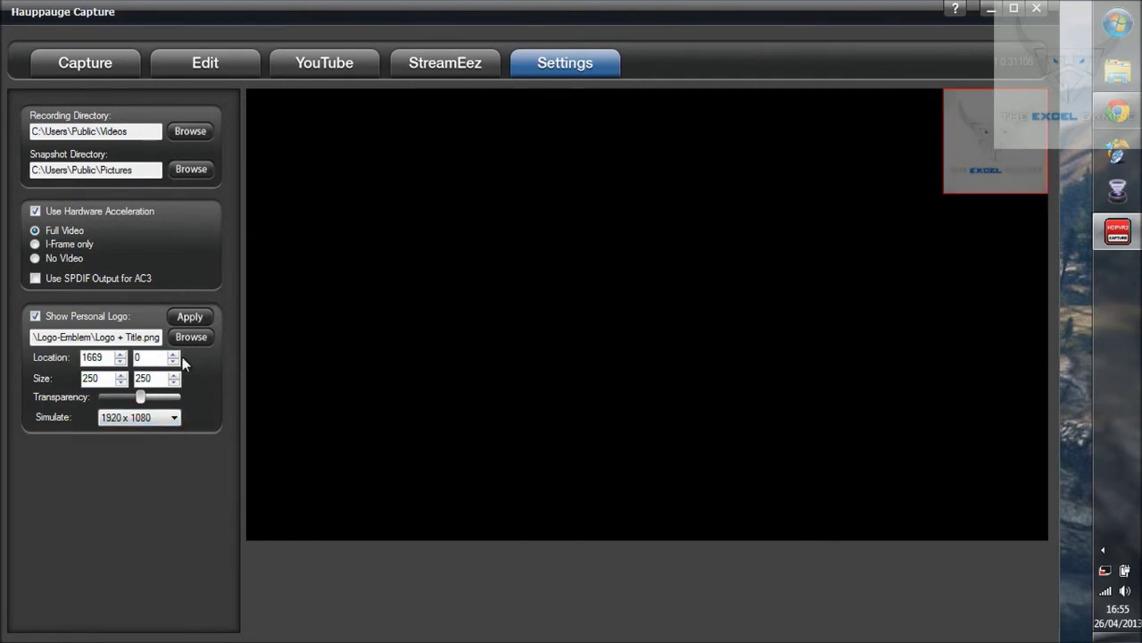
left_click_drag(139, 396, 114, 402)
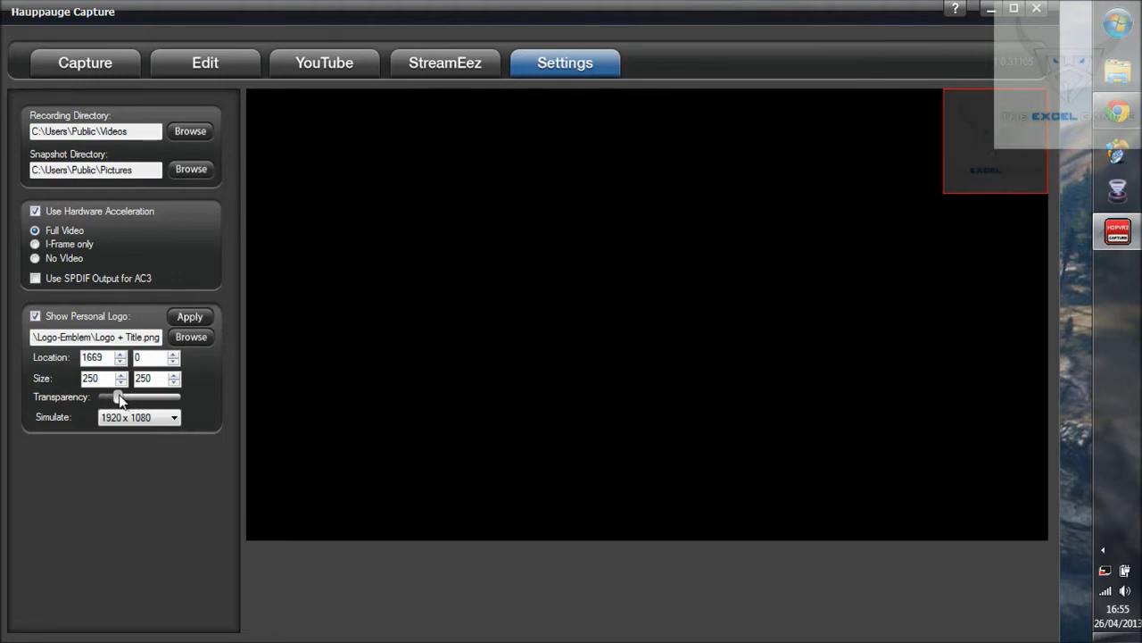
Step: Lower the logo Transparency slider so it shows more clearly, then go to StreamEez
left_click(175, 402)
left_click_drag(175, 402, 135, 402)
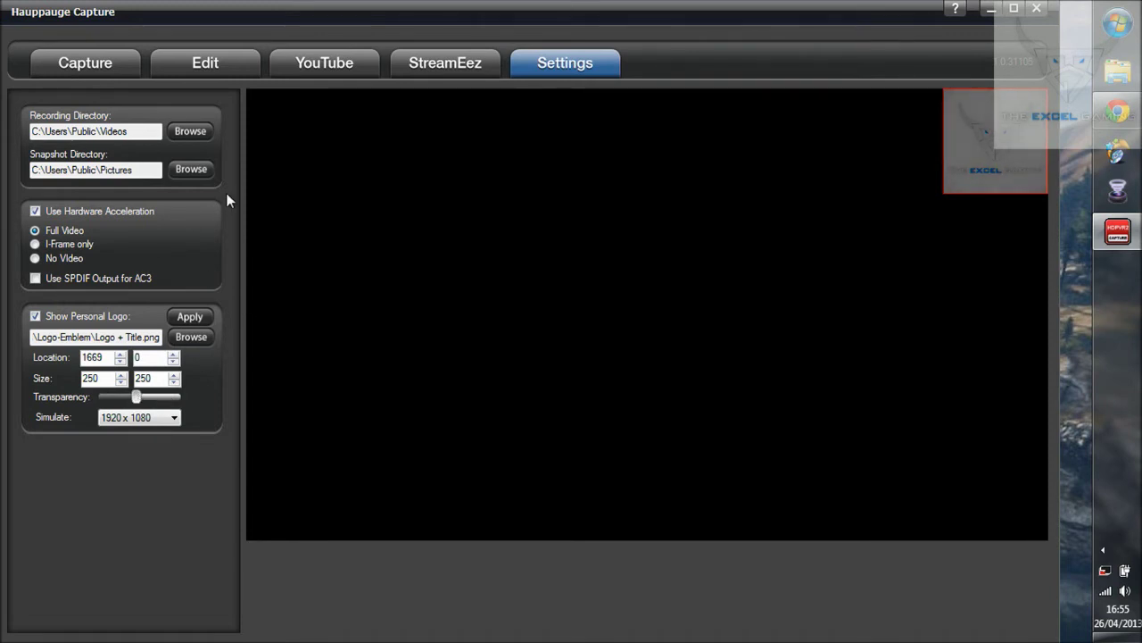
left_click(457, 66)
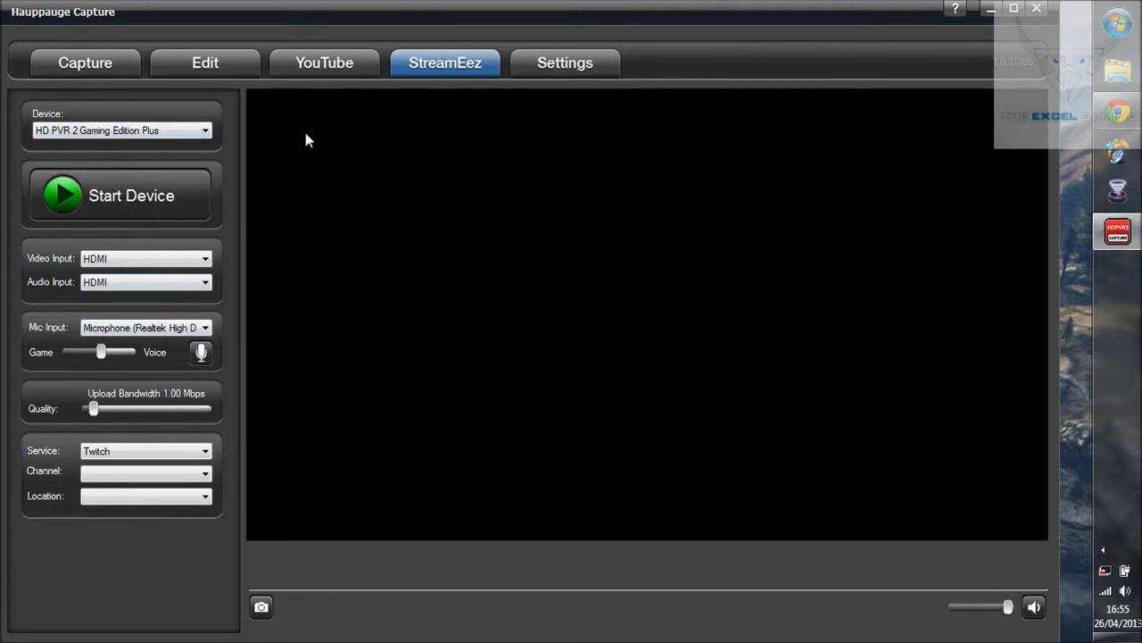
Step: Cycle through the Capture, Edit and StreamEez tabs, ending on the YouTube tab
left_click(109, 72)
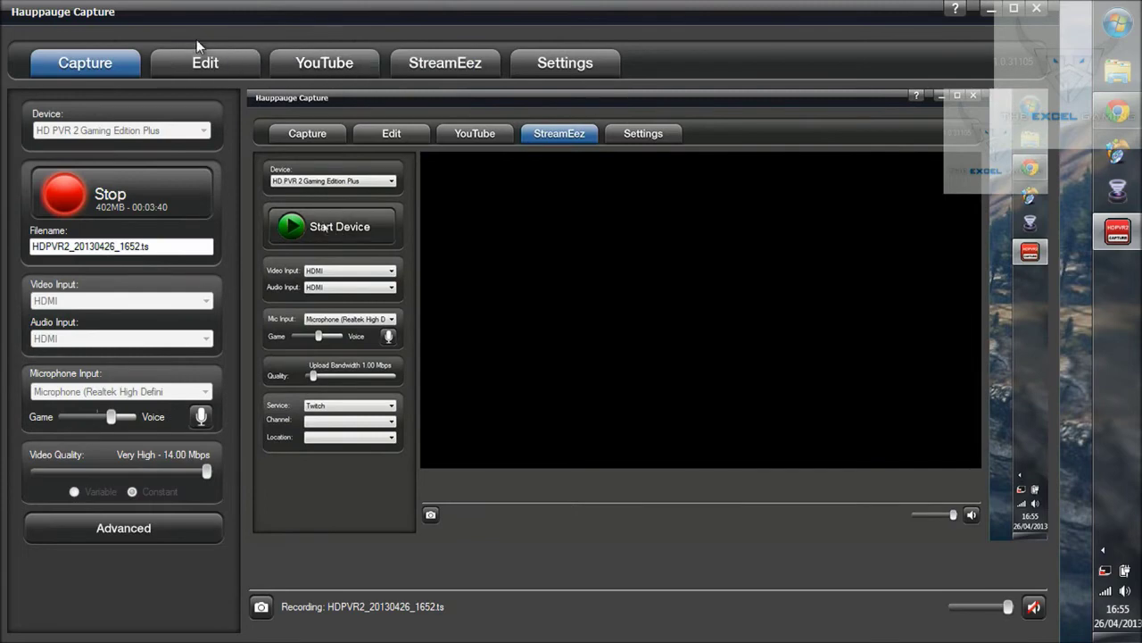
left_click(205, 64)
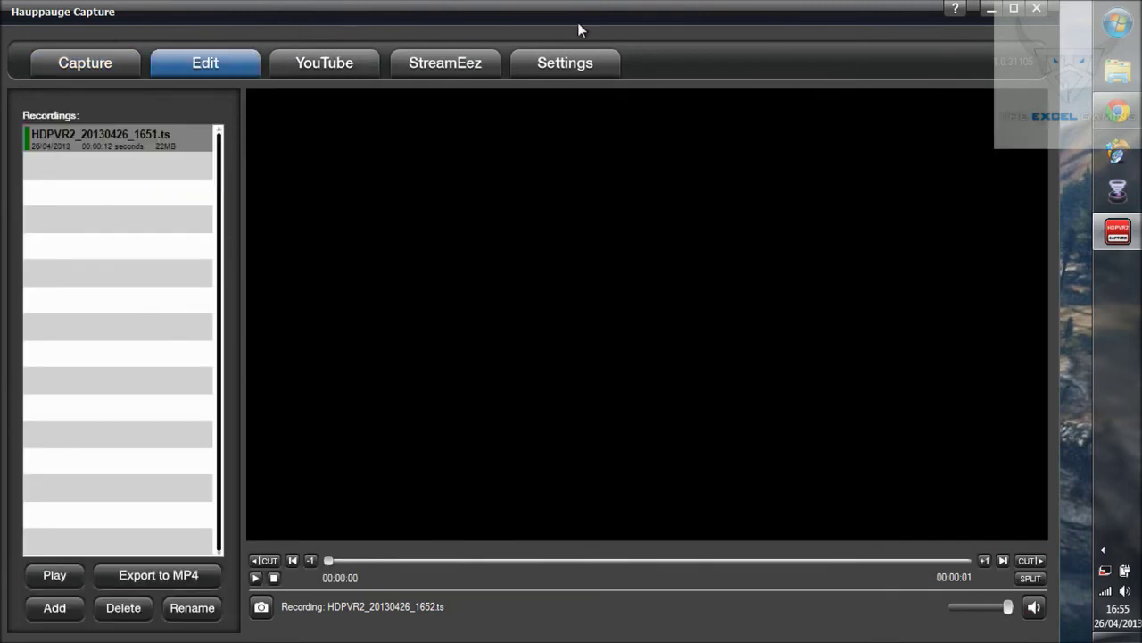
left_click(451, 68)
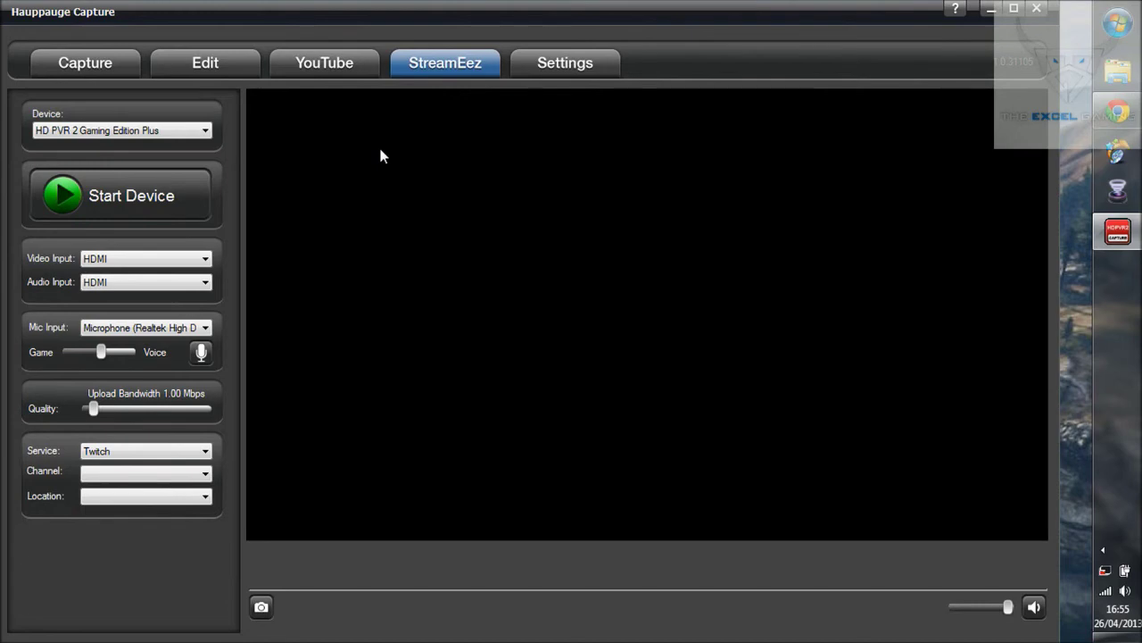
left_click(230, 59)
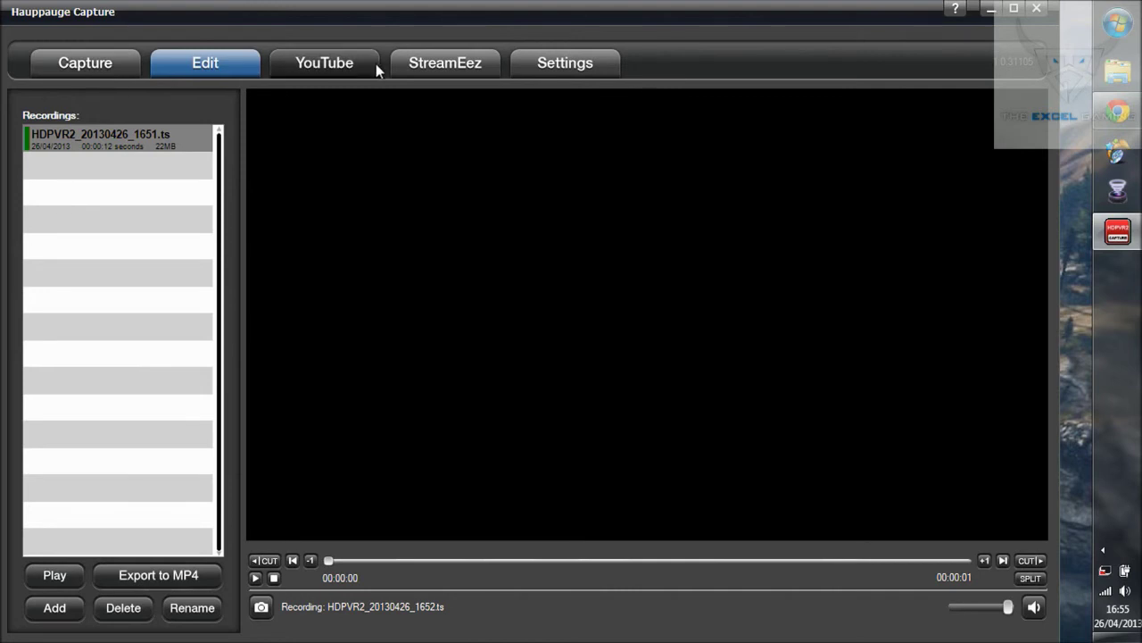
left_click(482, 64)
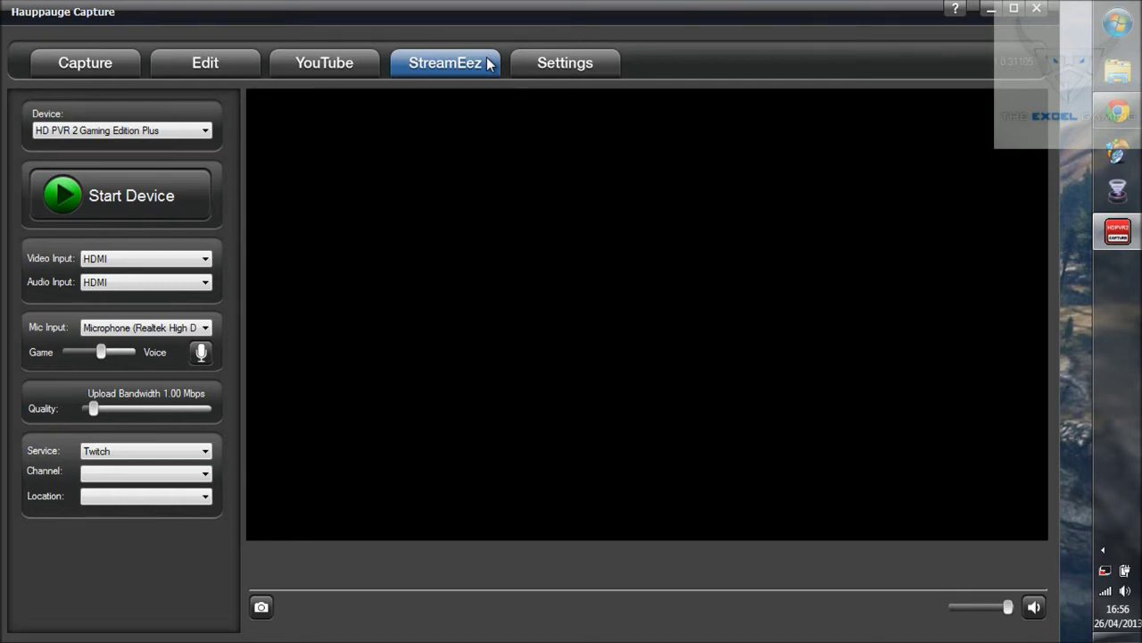
left_click(349, 68)
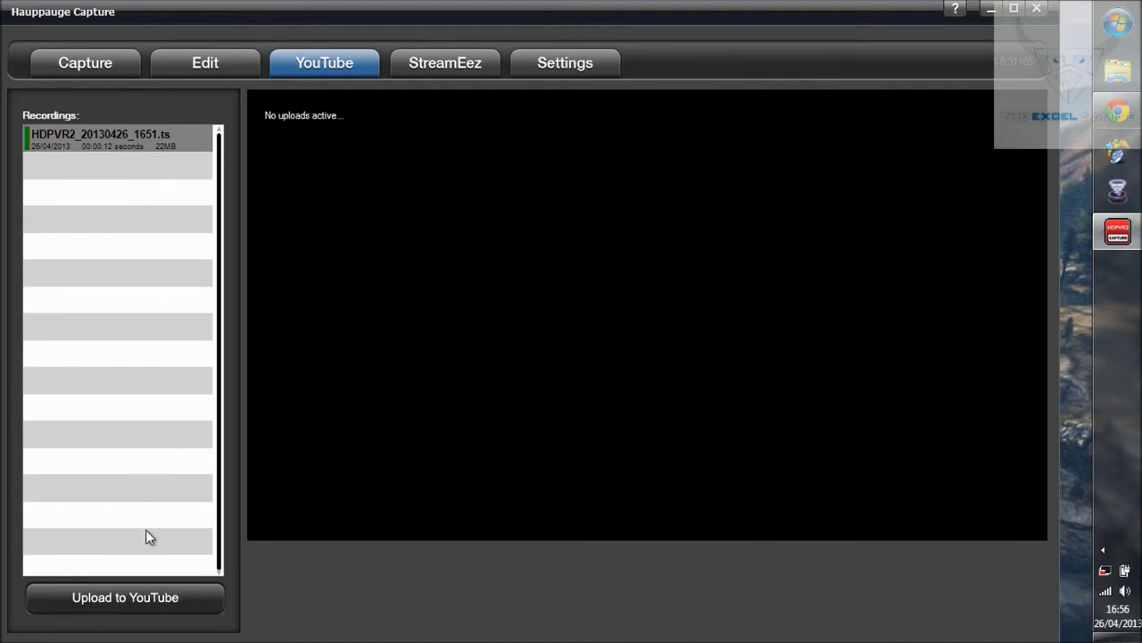
Step: Start a YouTube upload and enter TEST as the title and keywords
left_click(161, 598)
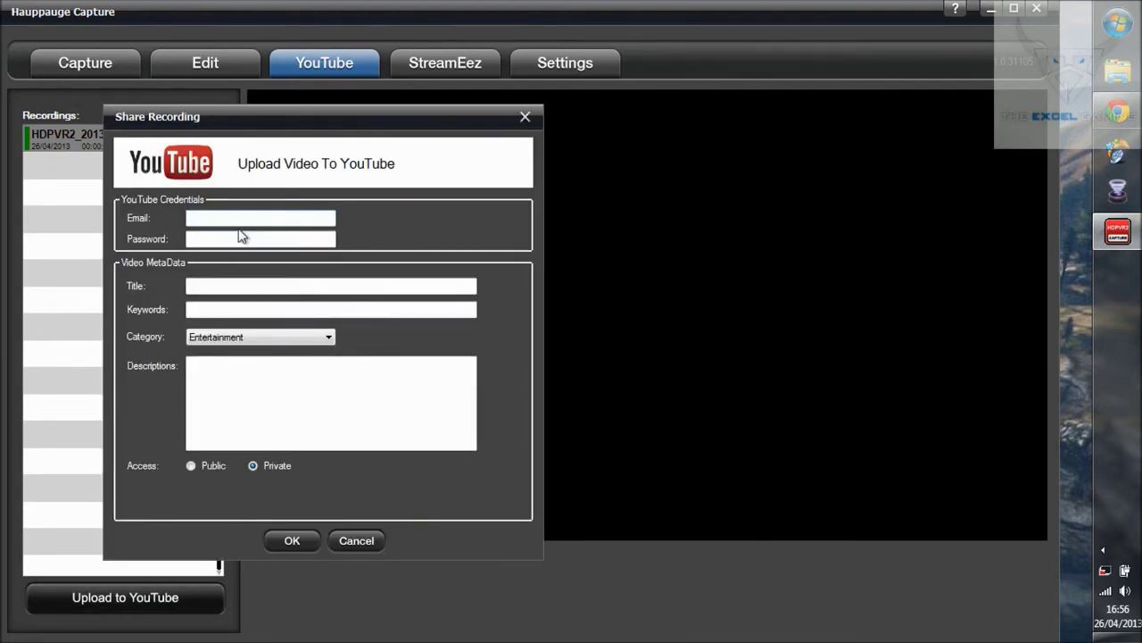
left_click(237, 288)
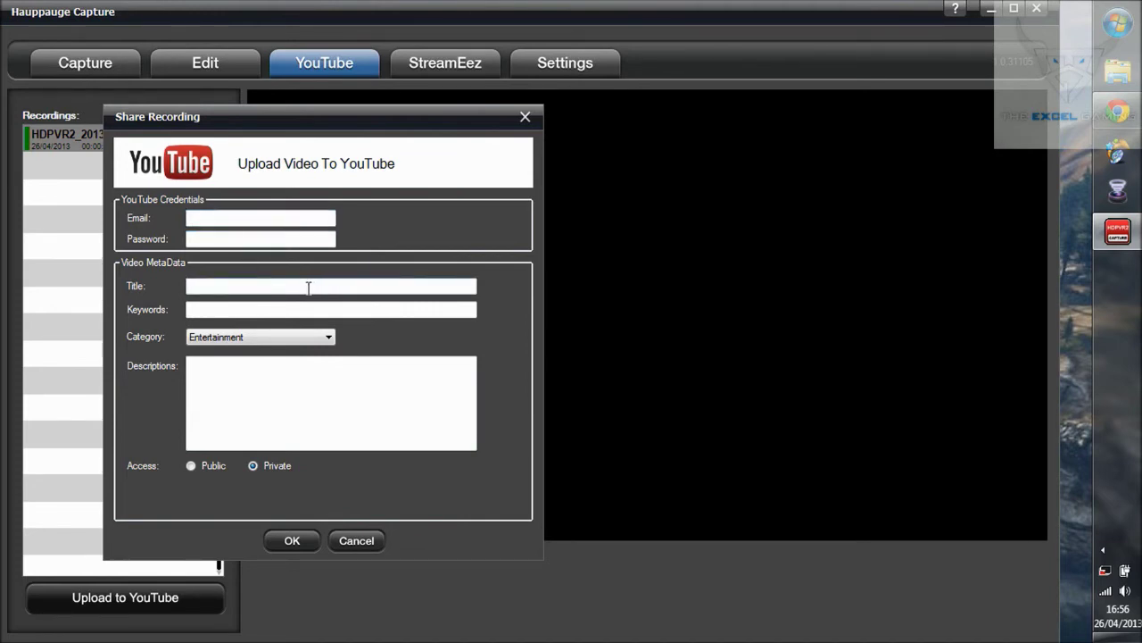
type("TE")
key("BackSpace")
type("ES")
type("T")
left_click(398, 311)
type("TEST")
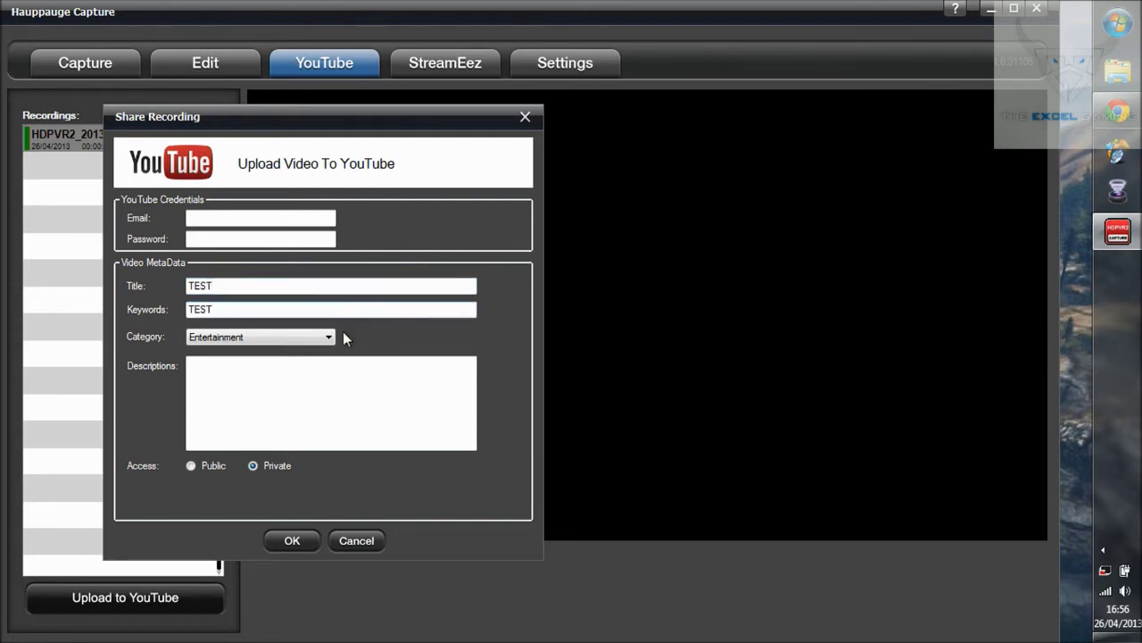
Step: Set category Gadgets & Games and description TEST, check privacy, then cancel the upload
left_click(326, 336)
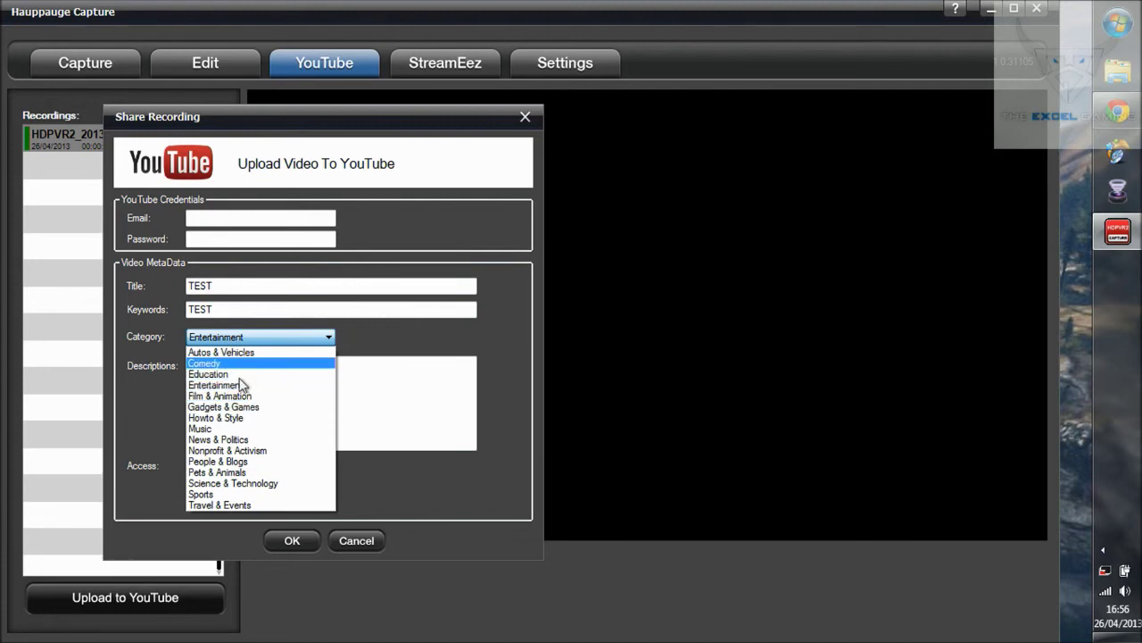
left_click(239, 407)
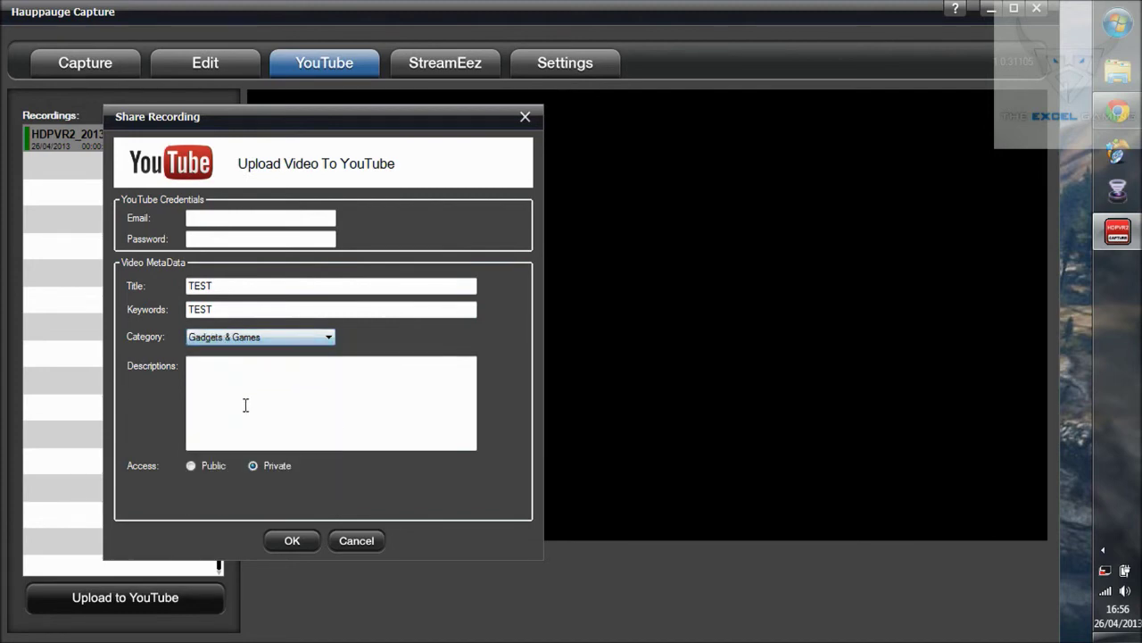
left_click(309, 341)
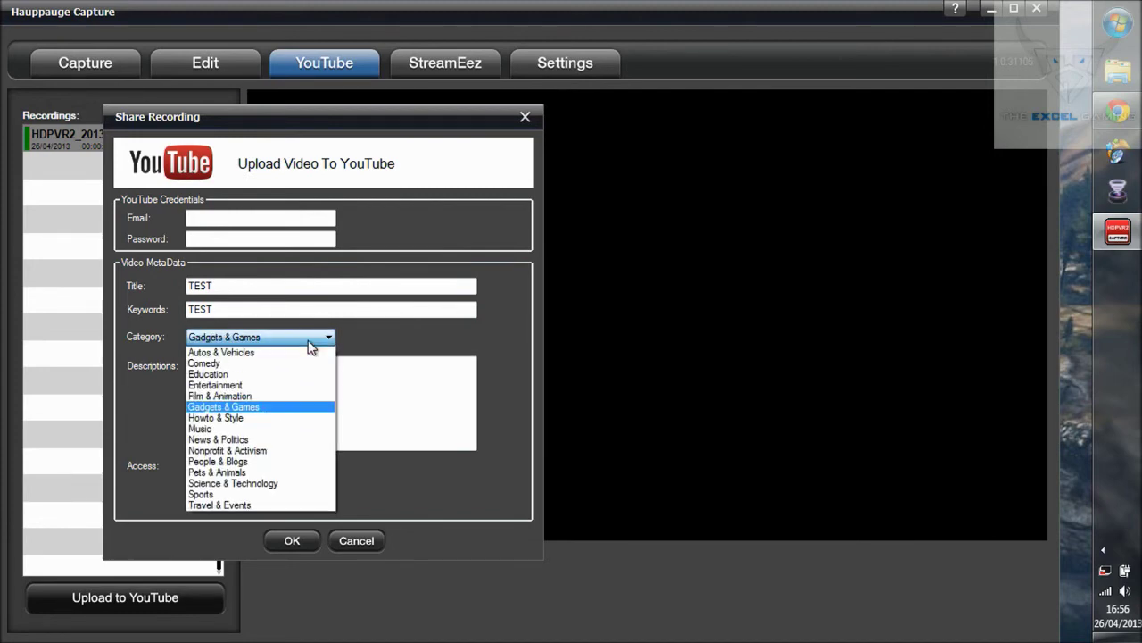
left_click(289, 396)
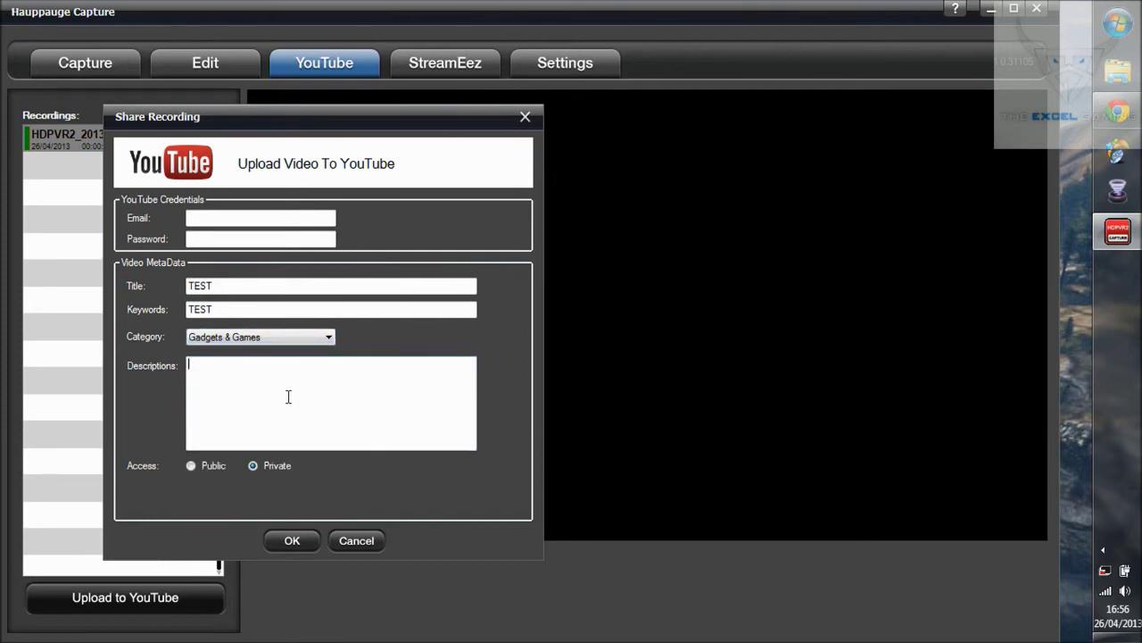
type("TEST")
left_click(198, 467)
left_click(345, 541)
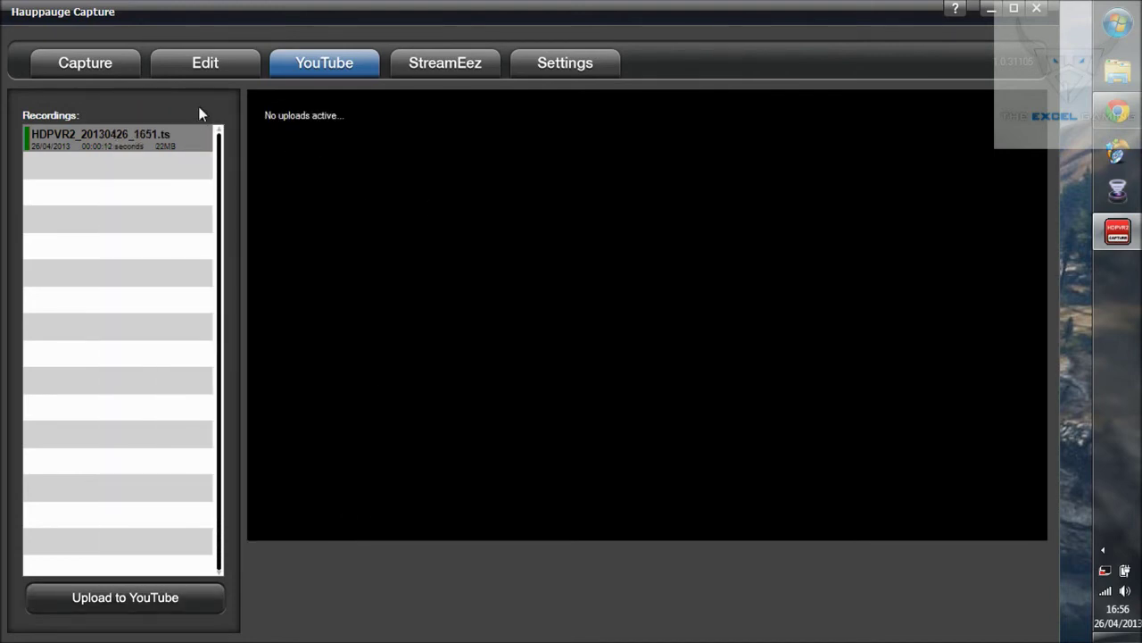
Step: In the Edit view, seek partway into the recording and try playing it
left_click(225, 69)
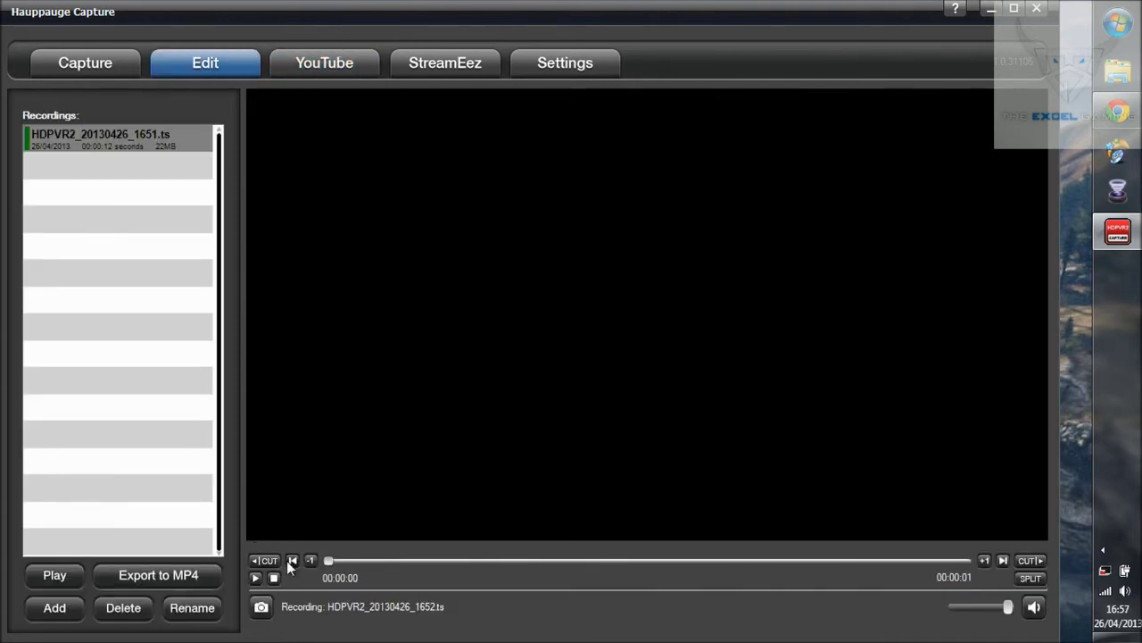
left_click_drag(330, 560, 500, 561)
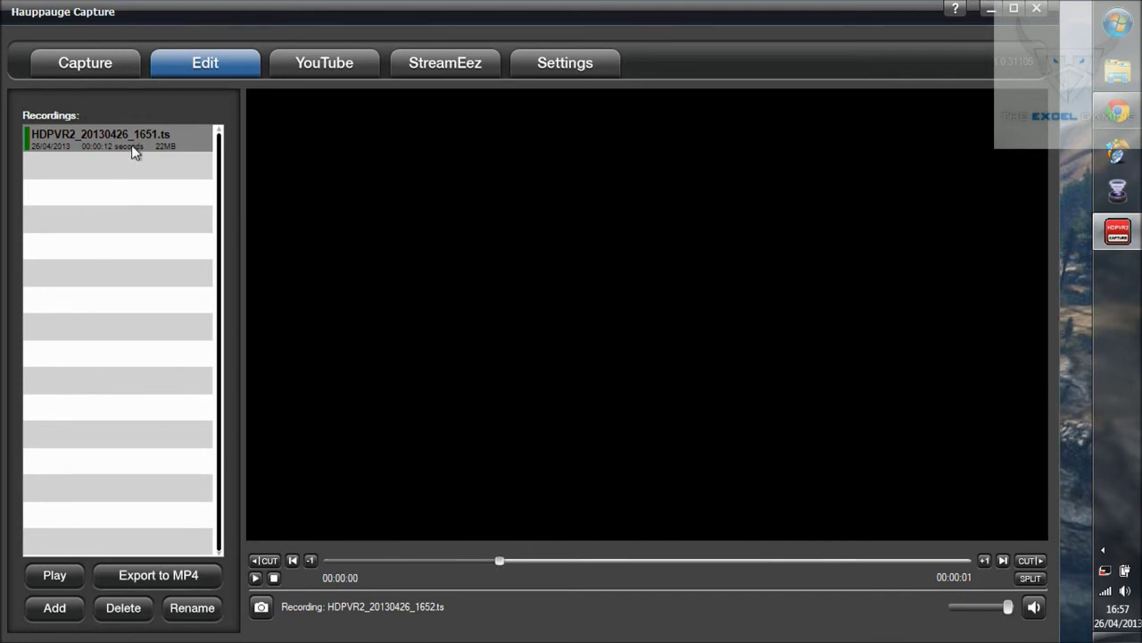
left_click(256, 577)
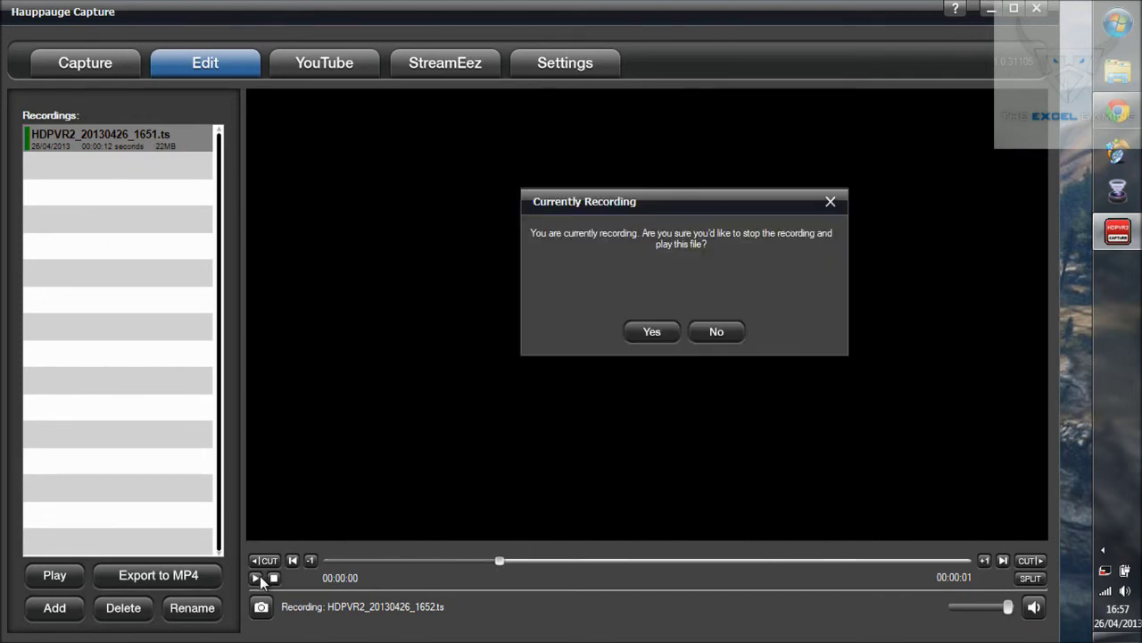
left_click(831, 201)
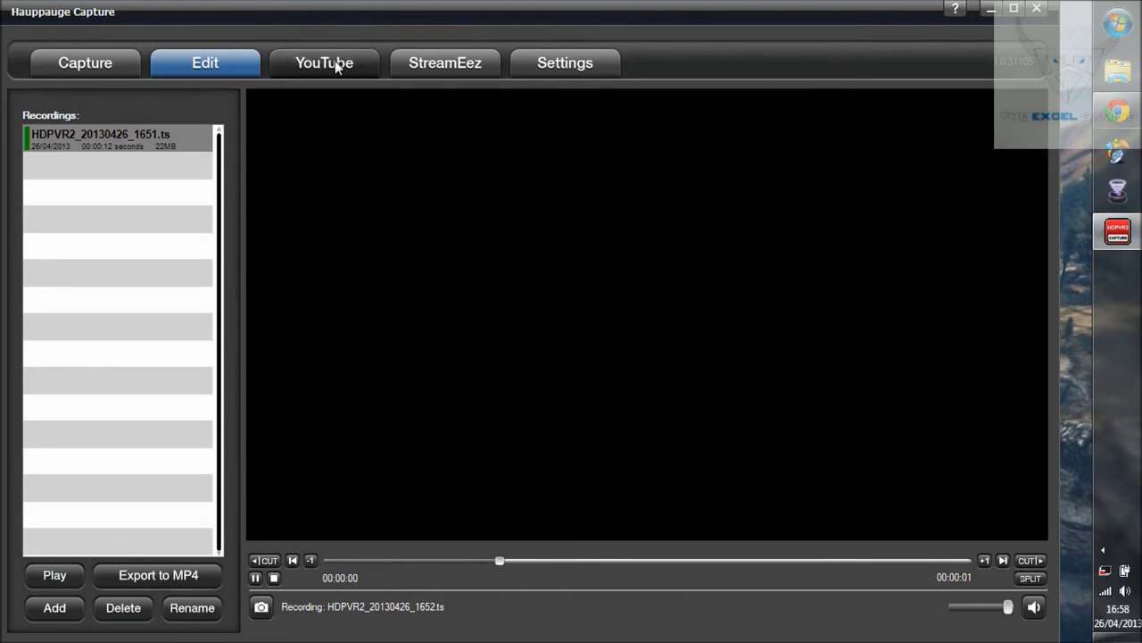
left_click(132, 56)
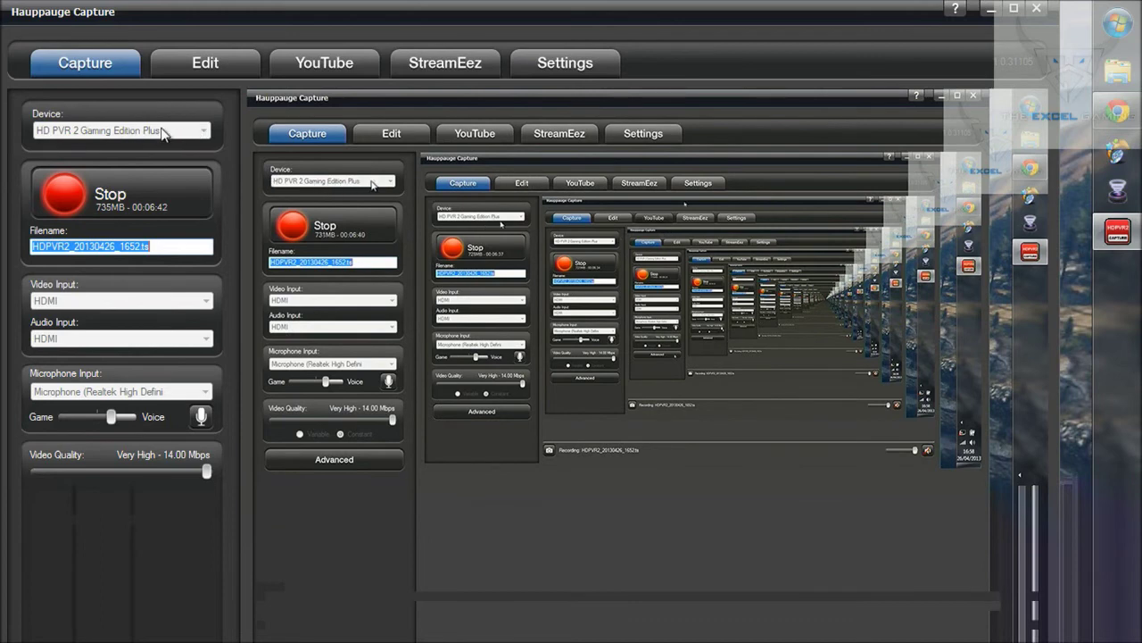
left_click(220, 61)
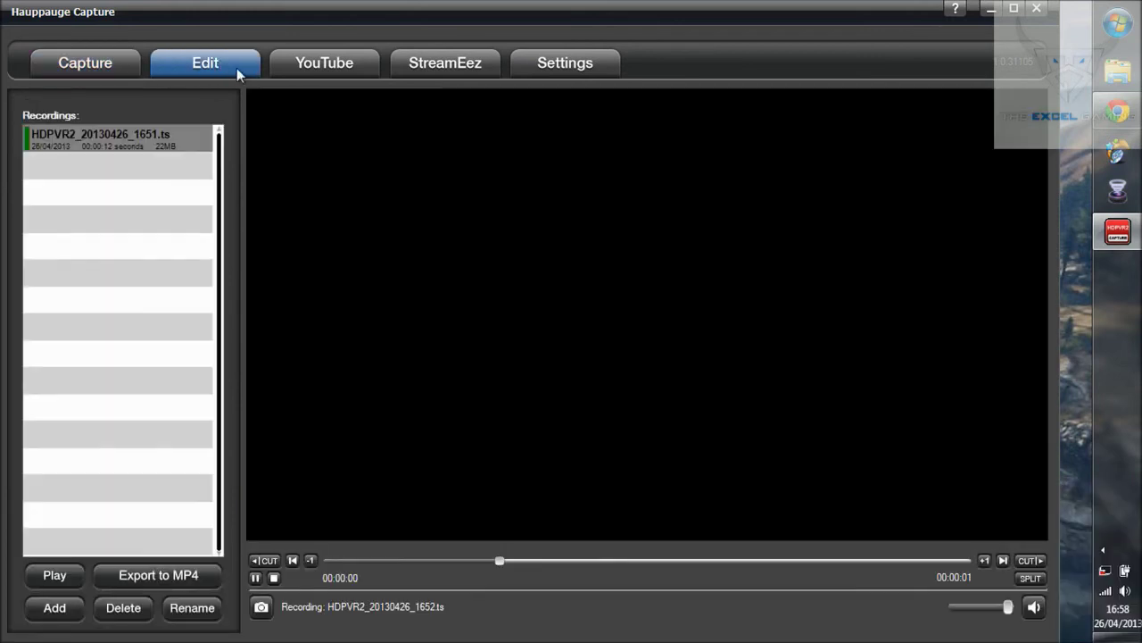
Step: Pass through the YouTube tab to the StreamEez live-streaming panel
left_click(331, 47)
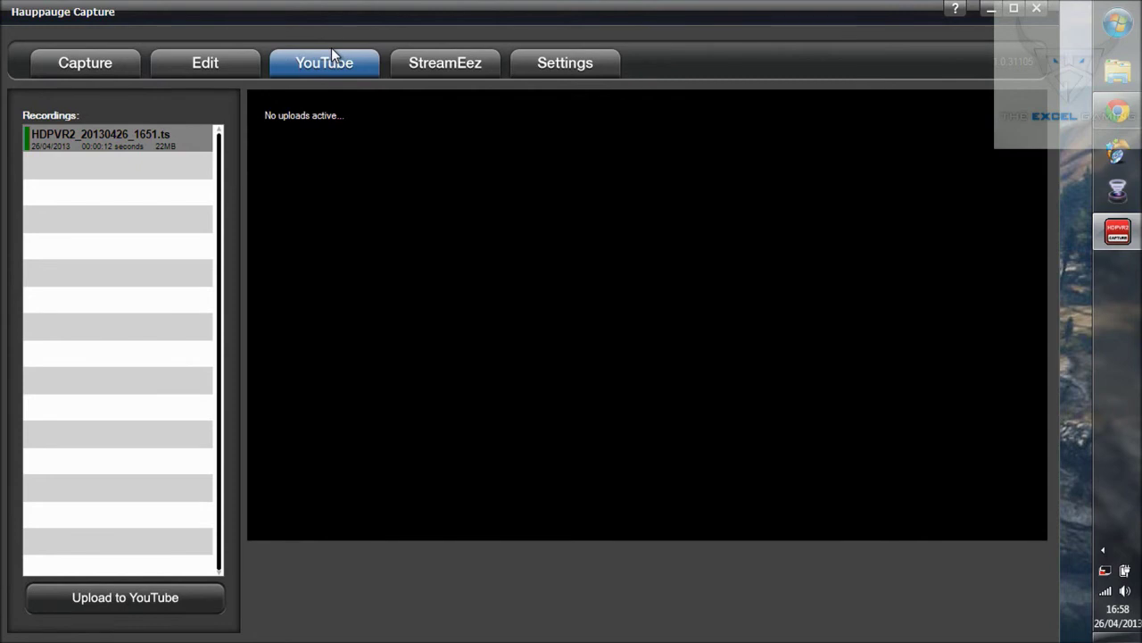
left_click(442, 62)
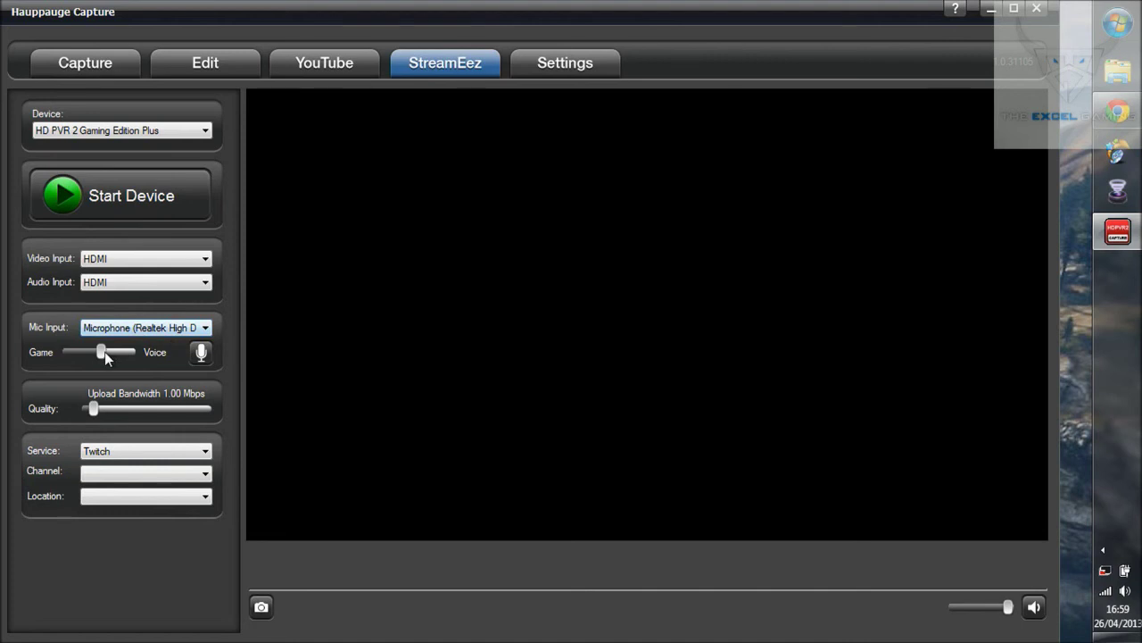
Step: Shift the Game/Voice mix toward game and keep Twitch as the streaming service
mouse_move(122, 351)
left_mouse_down()
mouse_move(69, 357)
mouse_move(100, 354)
left_mouse_up()
left_click(166, 458)
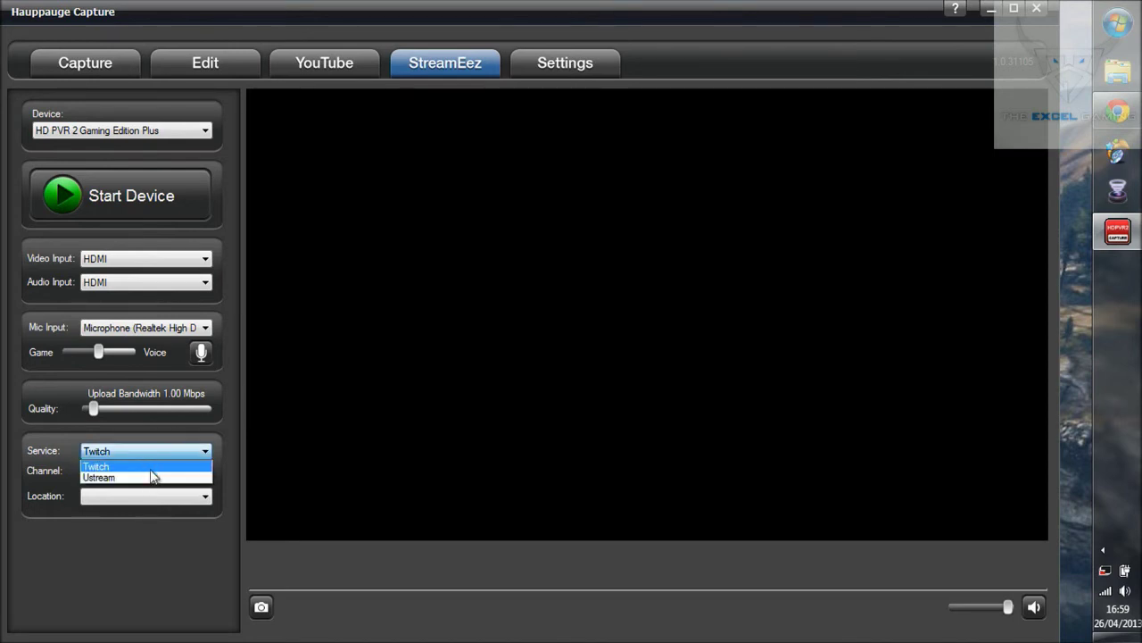
left_click(170, 525)
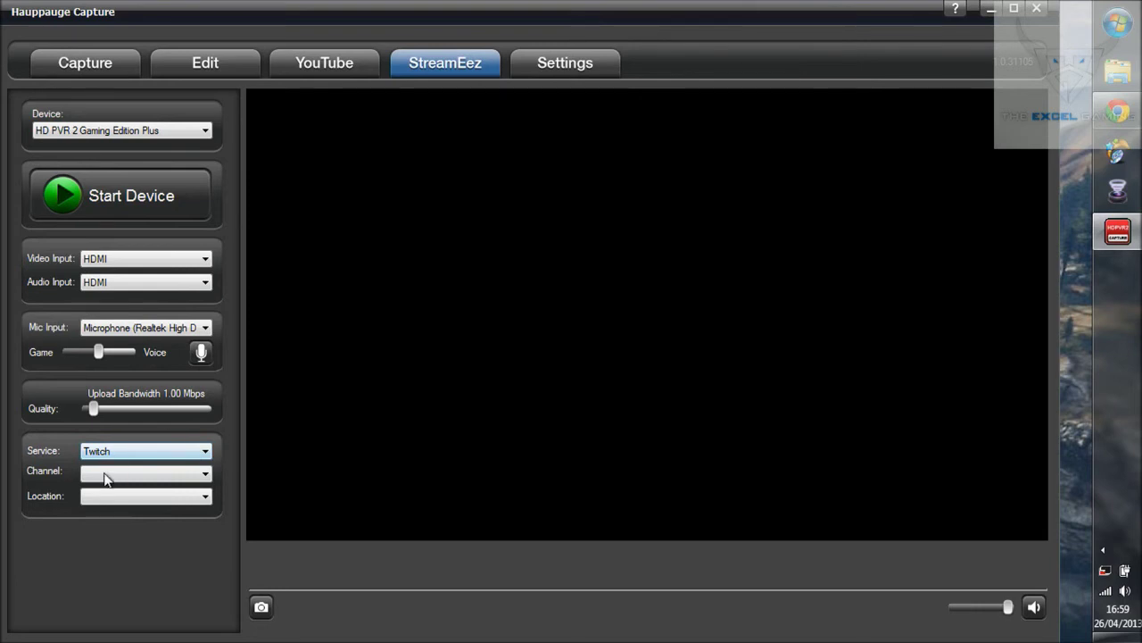
left_click(174, 452)
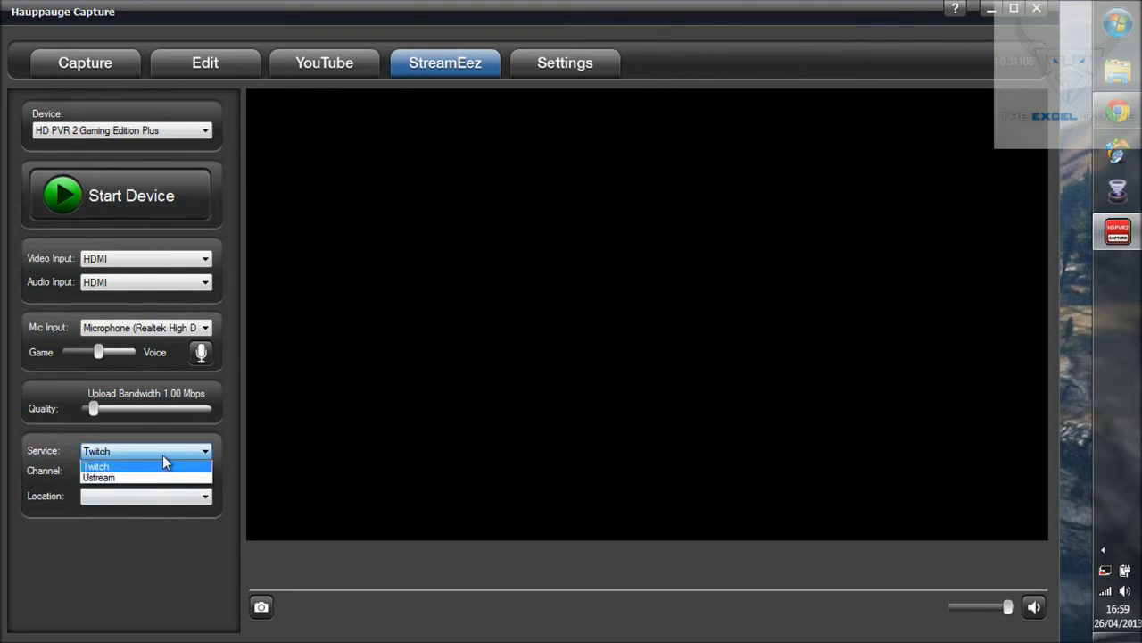
left_click(163, 453)
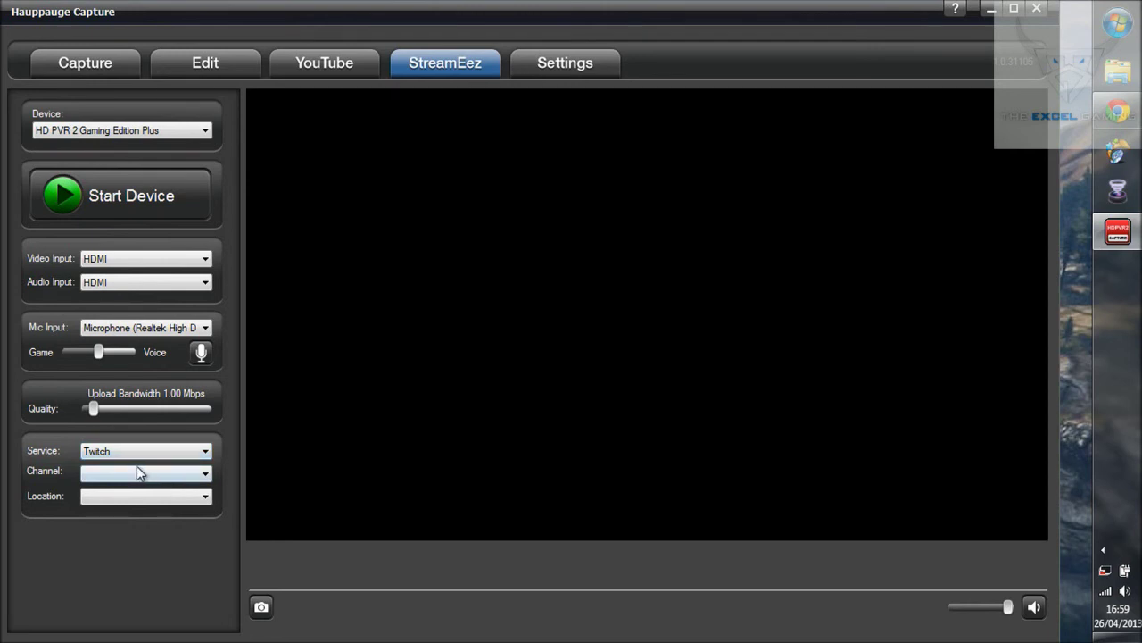
Step: Check the Channel, Location and Mic Input dropdowns, keeping the Realtek microphone
left_click(163, 473)
left_click(181, 498)
left_click(204, 326)
left_click(206, 327)
left_click(177, 326)
left_click(223, 304)
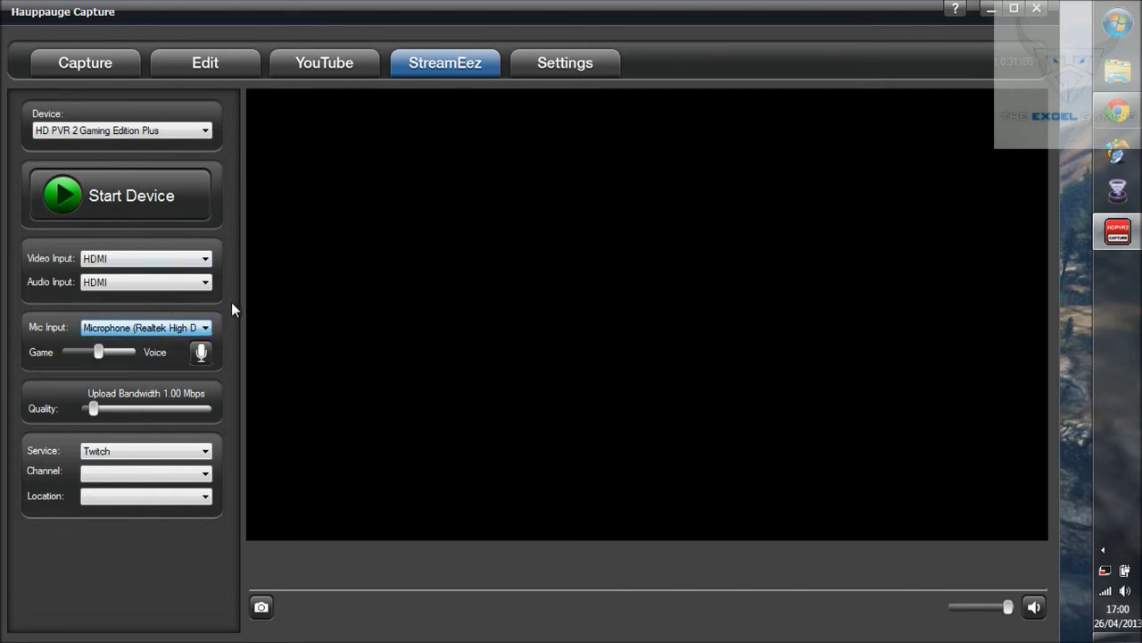
Step: In Settings, cancel the snapshot folder picker, toggle Show Personal Logo, then go back to Edit
left_click(593, 69)
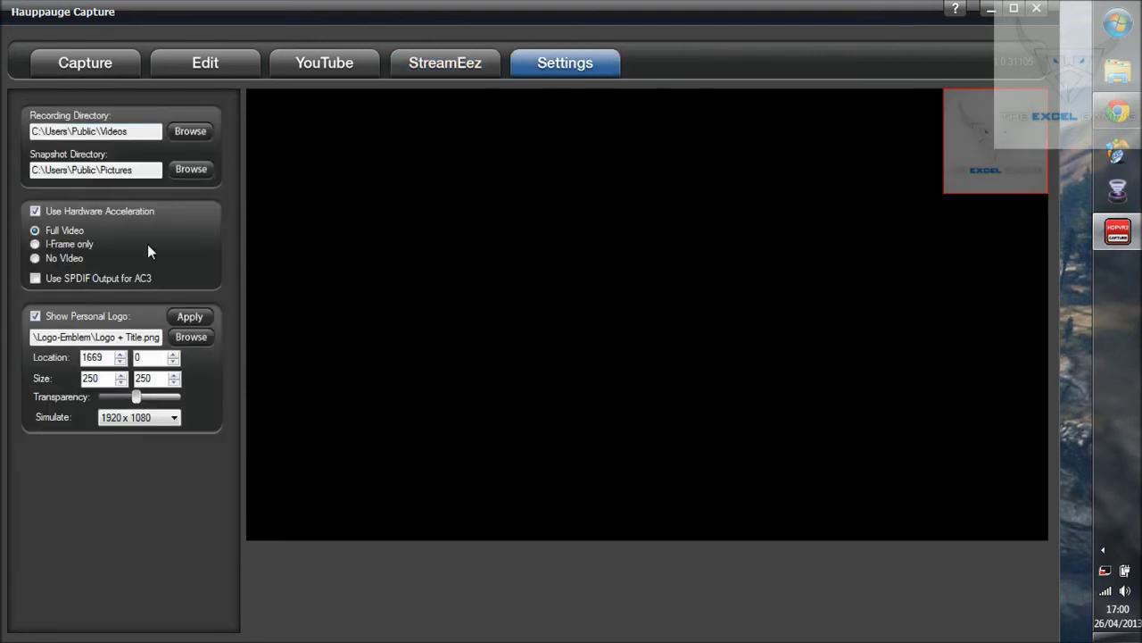
left_click(198, 167)
left_click(660, 195)
left_click(35, 317)
left_click(178, 59)
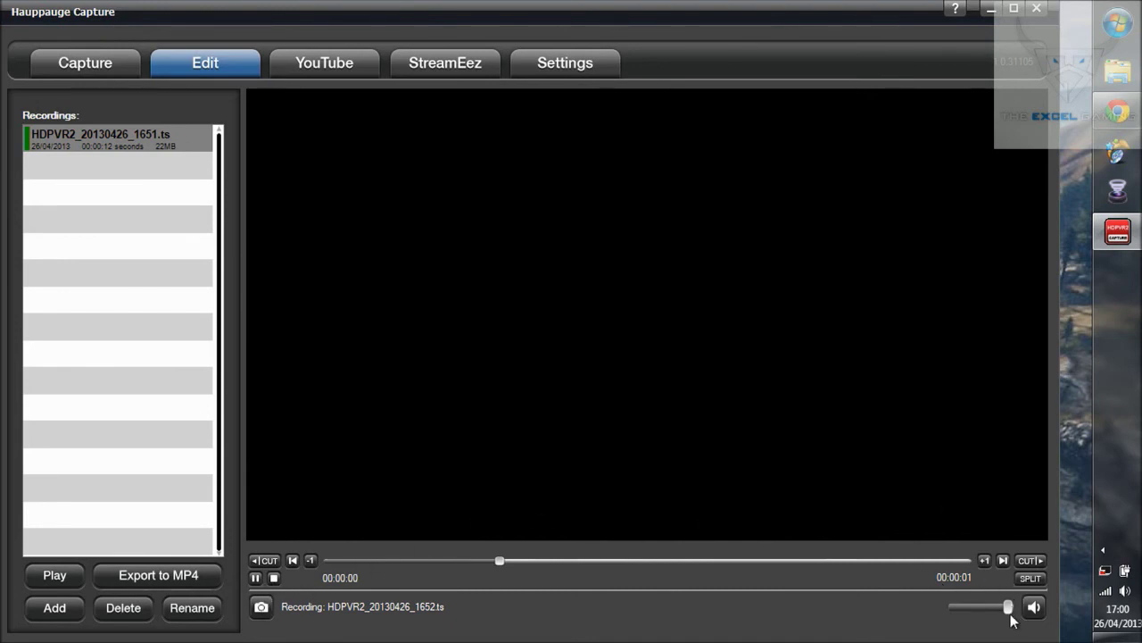
Step: Nudge the Edit view's playback volume slider slightly lower
mouse_move(1008, 607)
left_mouse_down()
mouse_move(989, 607)
mouse_move(1010, 607)
left_mouse_up()
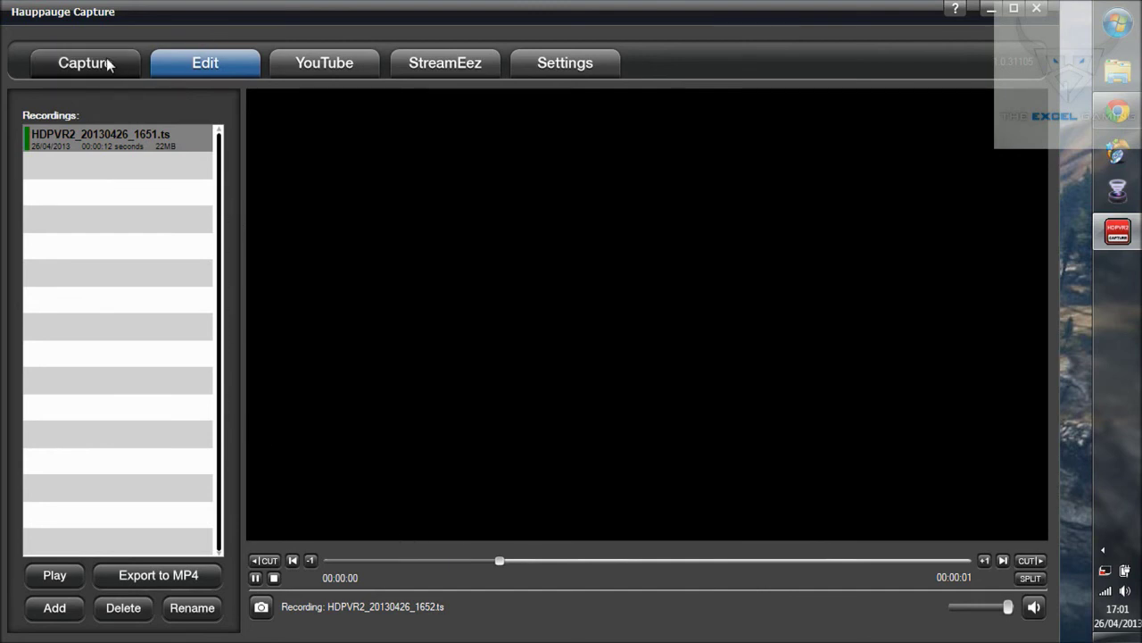
Step: View the YouTube, StreamEez and Settings tabs, then return to Capture to check the recording
left_click(324, 66)
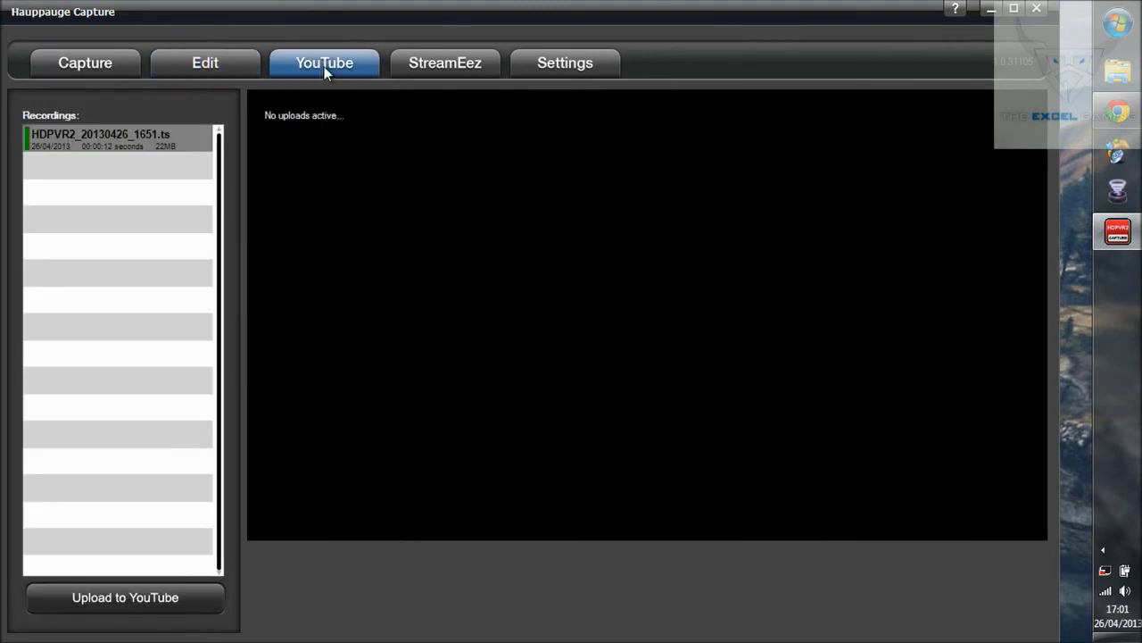
left_click(426, 63)
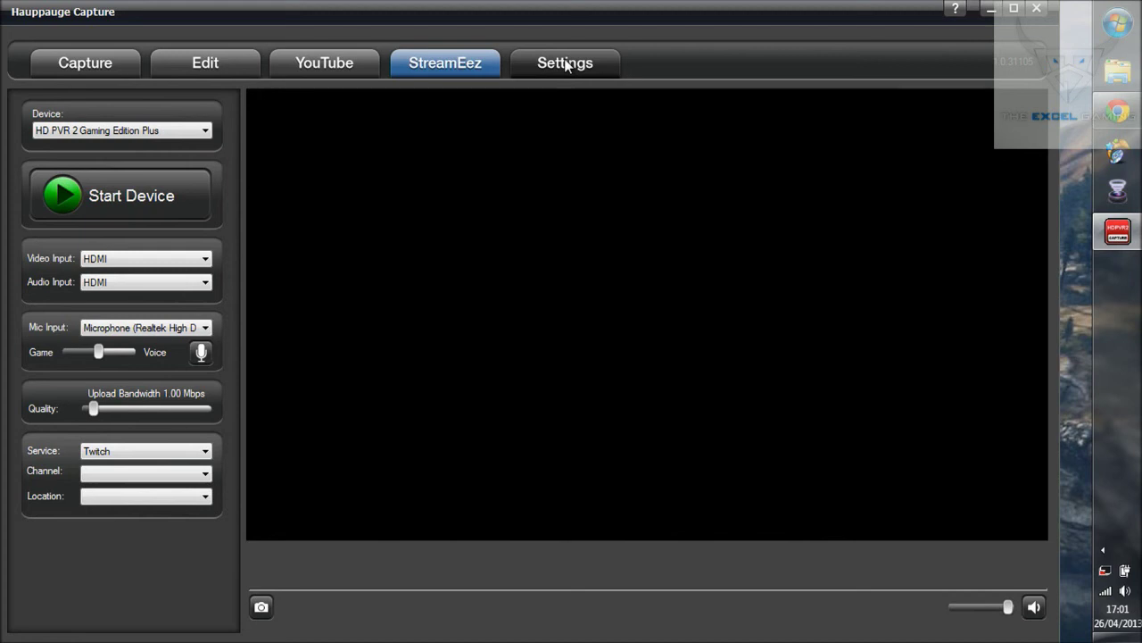
left_click(540, 72)
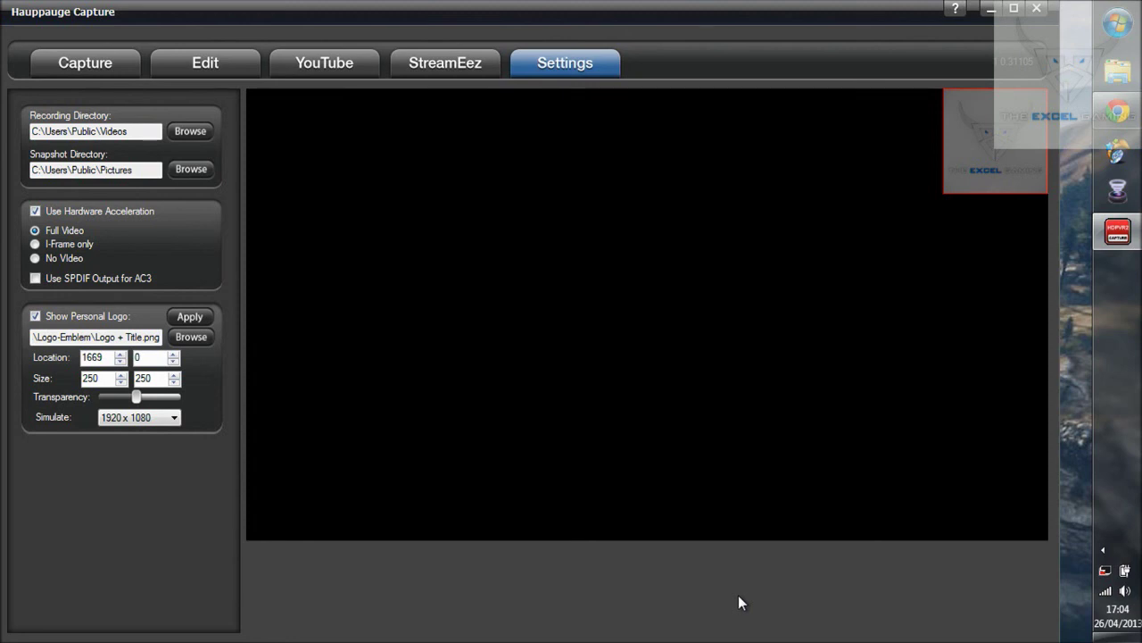
left_click(105, 62)
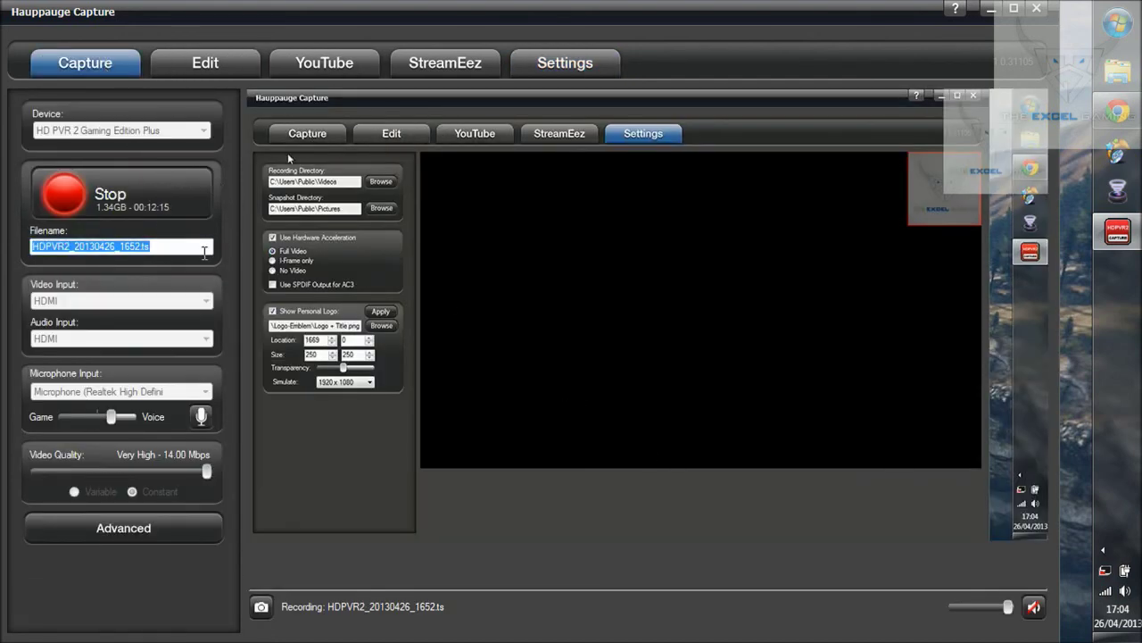